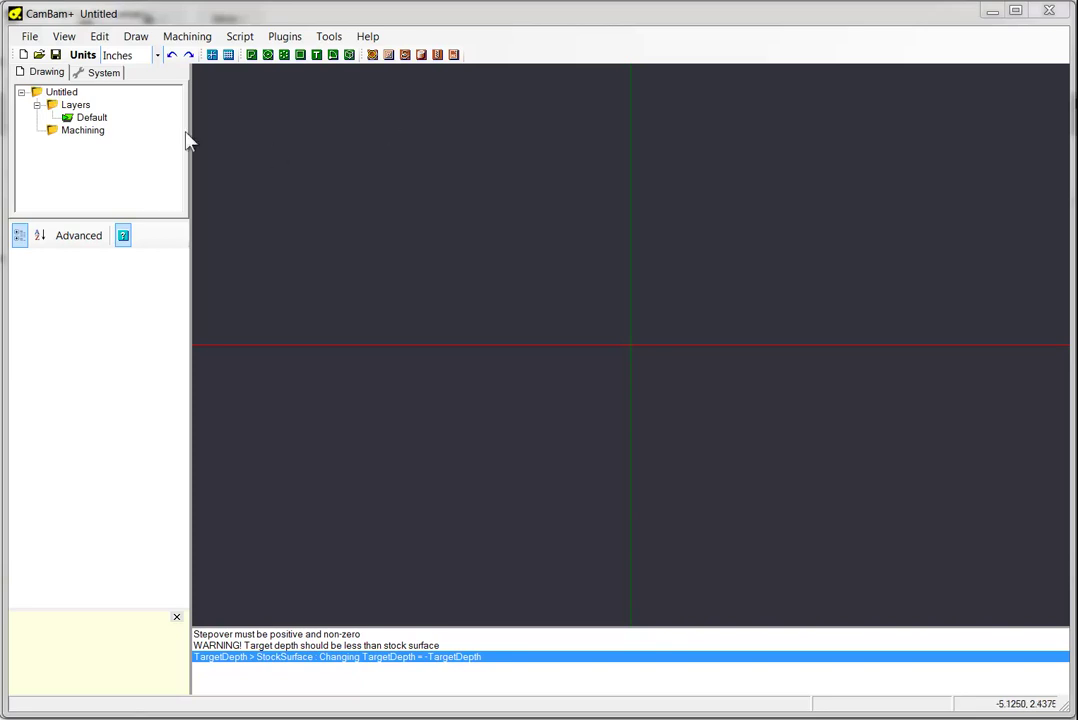
Step: Open the recent drawing CardSpacerOutline.dxf from the File menu
{"action": "left_click", "coordinate": [30, 38]}
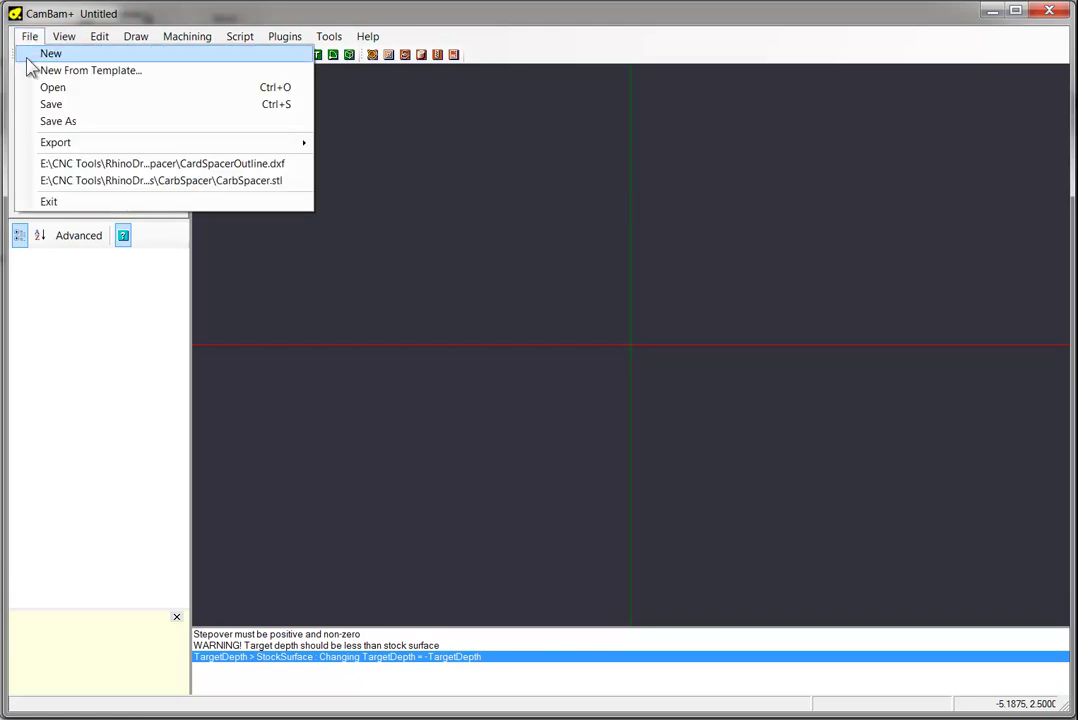
{"action": "left_click", "coordinate": [183, 164]}
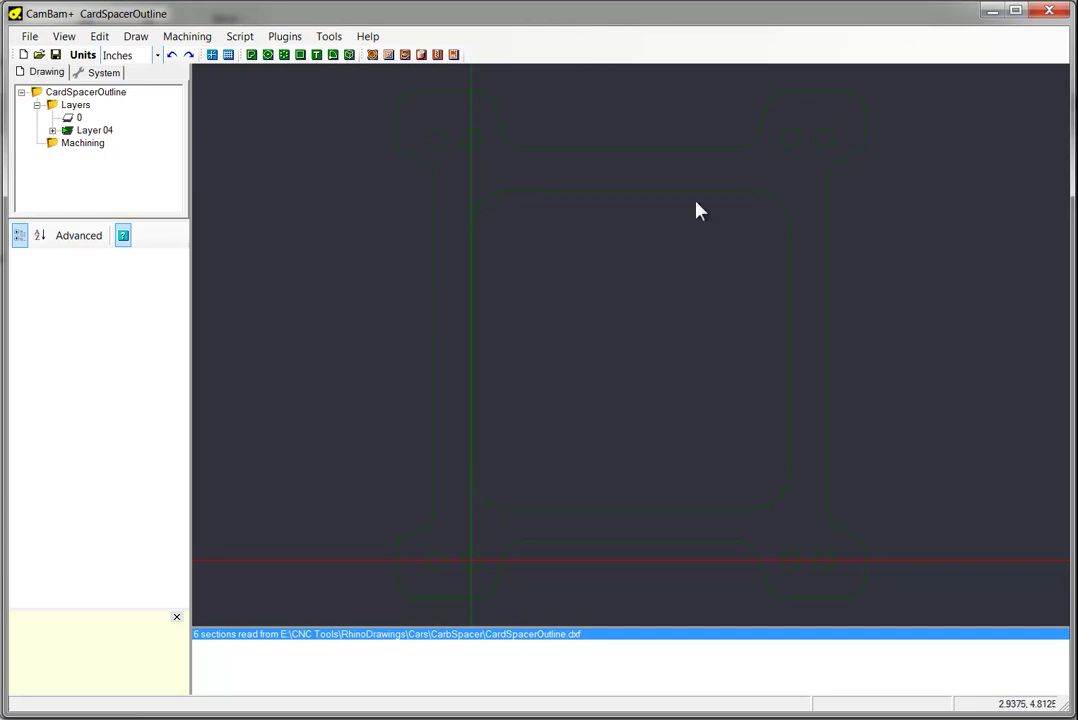
Step: Inspect the opening's straight edges and corner arcs, then window-select the entire spacer drawing
{"action": "left_click", "coordinate": [615, 194]}
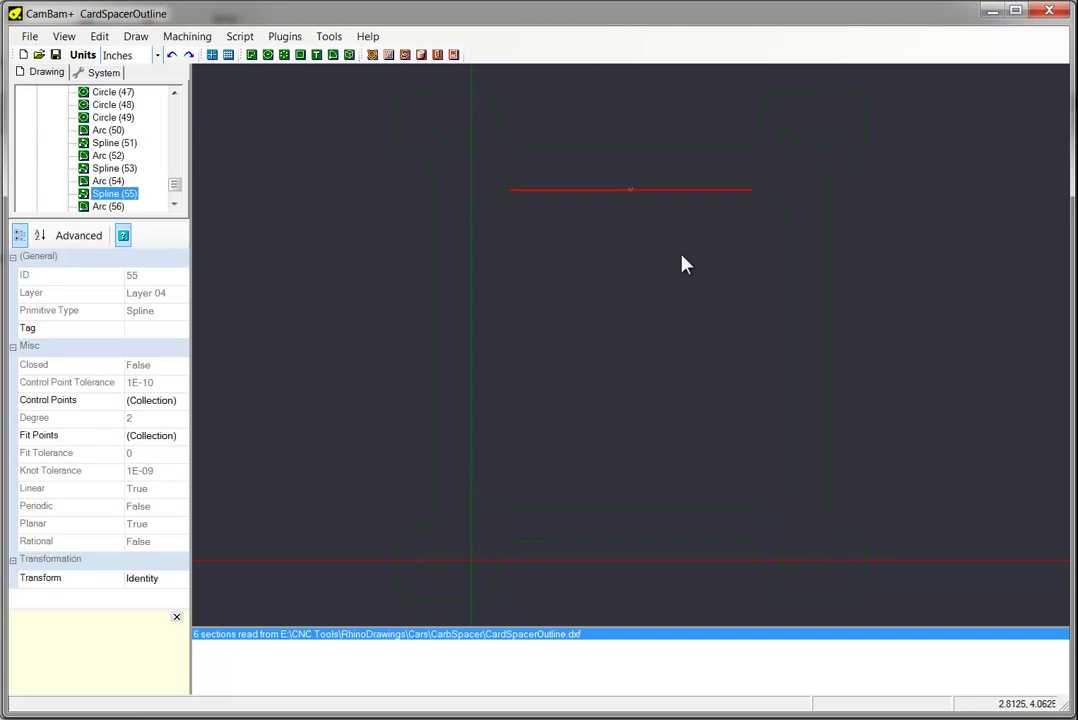
{"action": "left_click", "coordinate": [776, 208]}
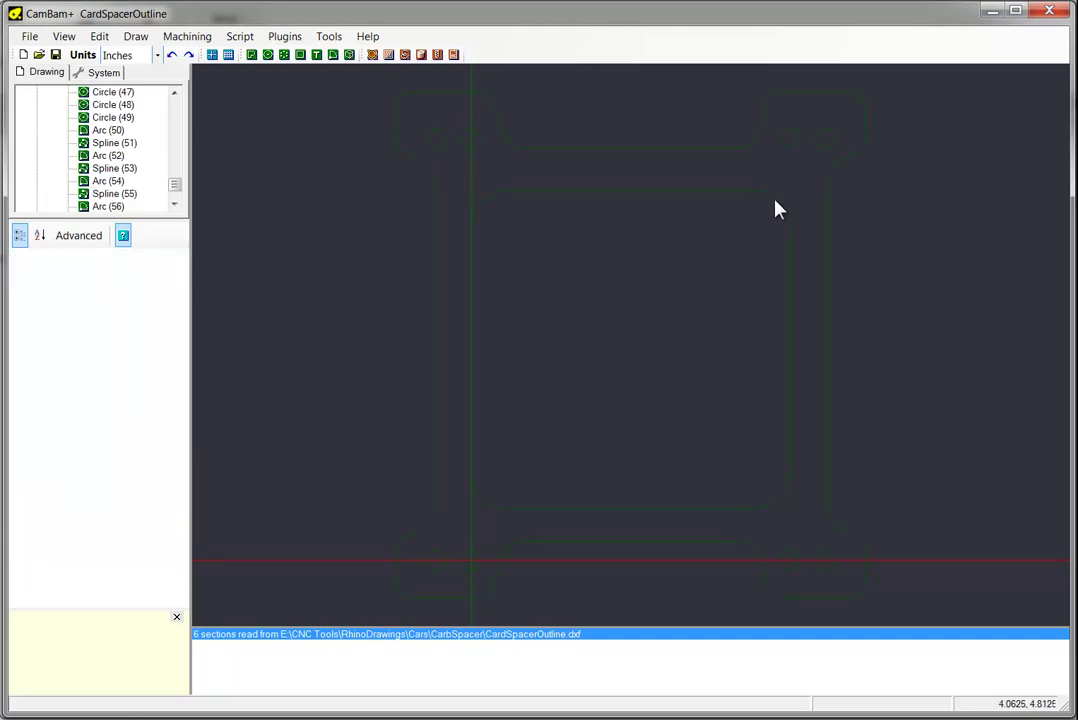
{"action": "left_click", "coordinate": [777, 207]}
{"action": "left_click", "coordinate": [797, 263]}
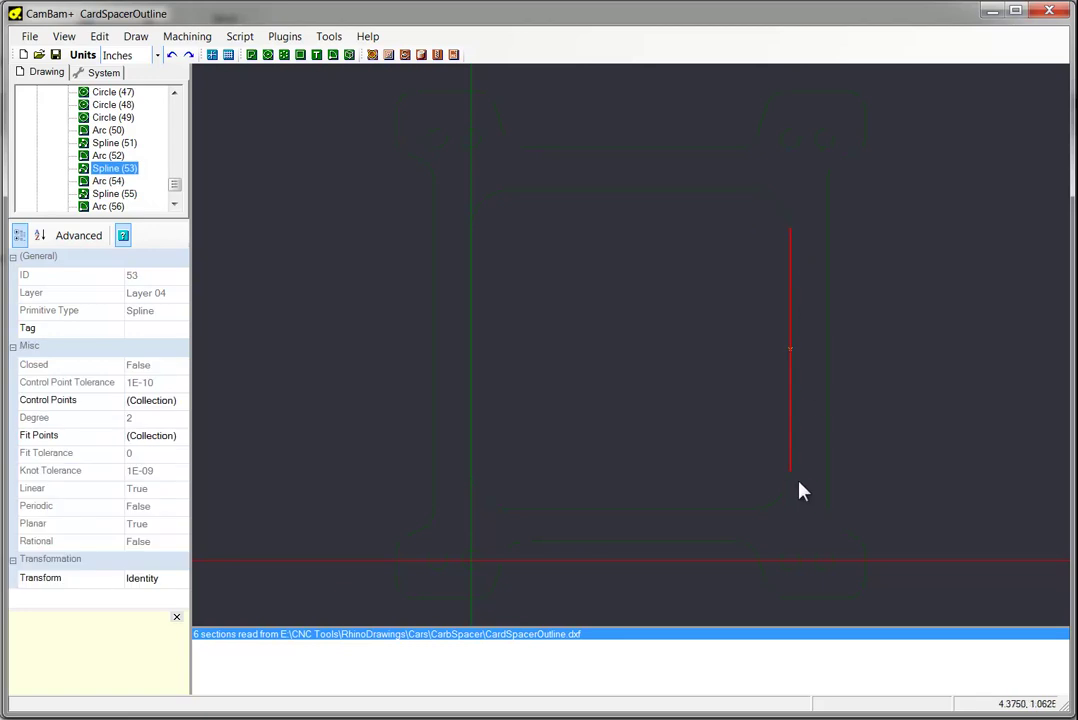
{"action": "left_click", "coordinate": [757, 525]}
{"action": "left_click", "coordinate": [753, 507]}
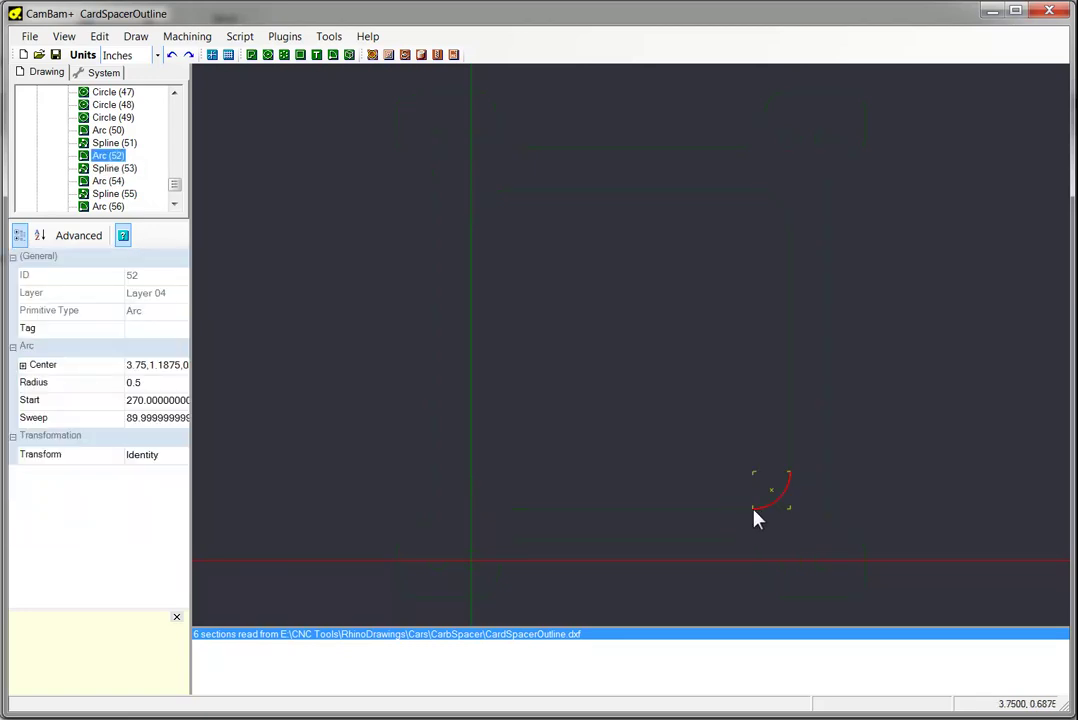
{"action": "left_click", "coordinate": [635, 515]}
{"action": "left_click", "coordinate": [575, 283]}
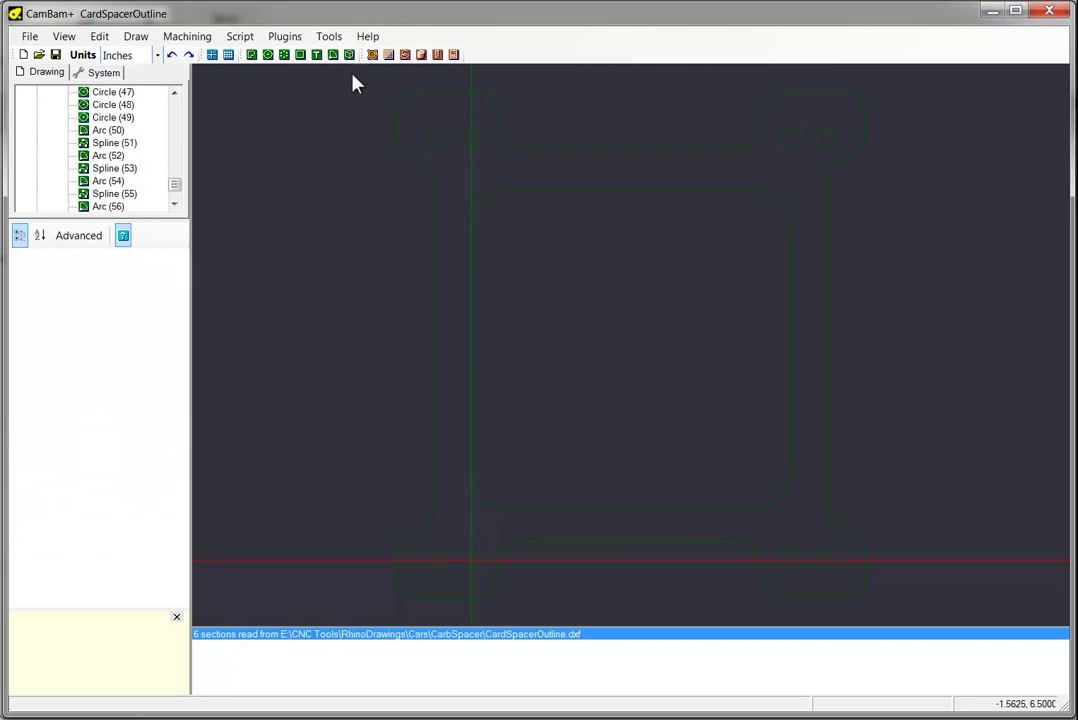
{"action": "mouse_move", "coordinate": [354, 76]}
{"action": "left_mouse_down"}
{"action": "mouse_move", "coordinate": [770, 310]}
{"action": "mouse_move", "coordinate": [836, 404]}
{"action": "mouse_move", "coordinate": [878, 585]}
{"action": "mouse_move", "coordinate": [900, 629]}
{"action": "left_mouse_up"}
Step: Join the selected outline pieces into polylines with a 0.001 tolerance
{"action": "right_click", "coordinate": [257, 252]}
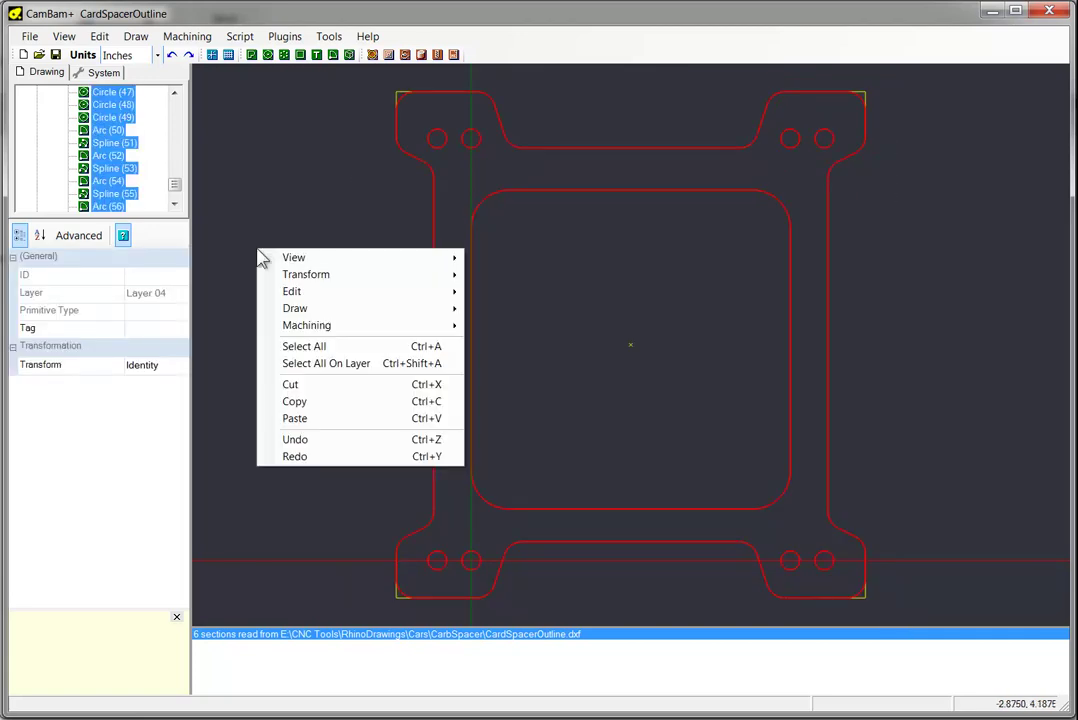
{"action": "mouse_move", "coordinate": [300, 293]}
{"action": "left_click", "coordinate": [522, 308]}
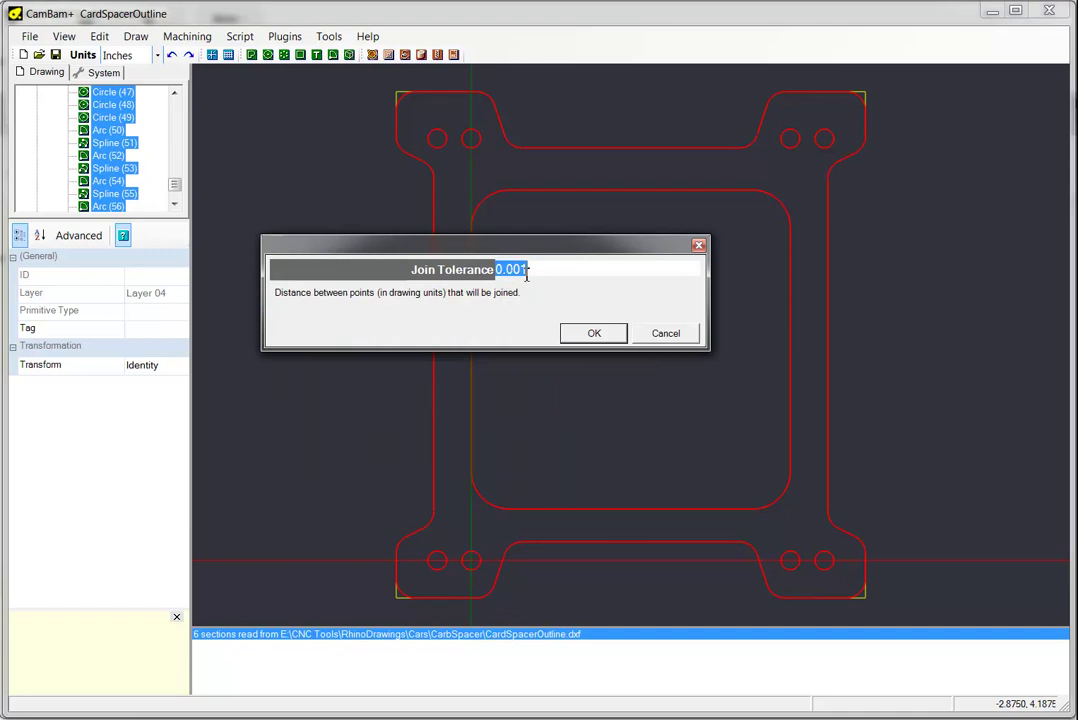
{"action": "left_click", "coordinate": [594, 334]}
Step: Check the inner rounded rectangle and outer outline polylines, leaving the inner one selected
{"action": "left_click", "coordinate": [590, 245]}
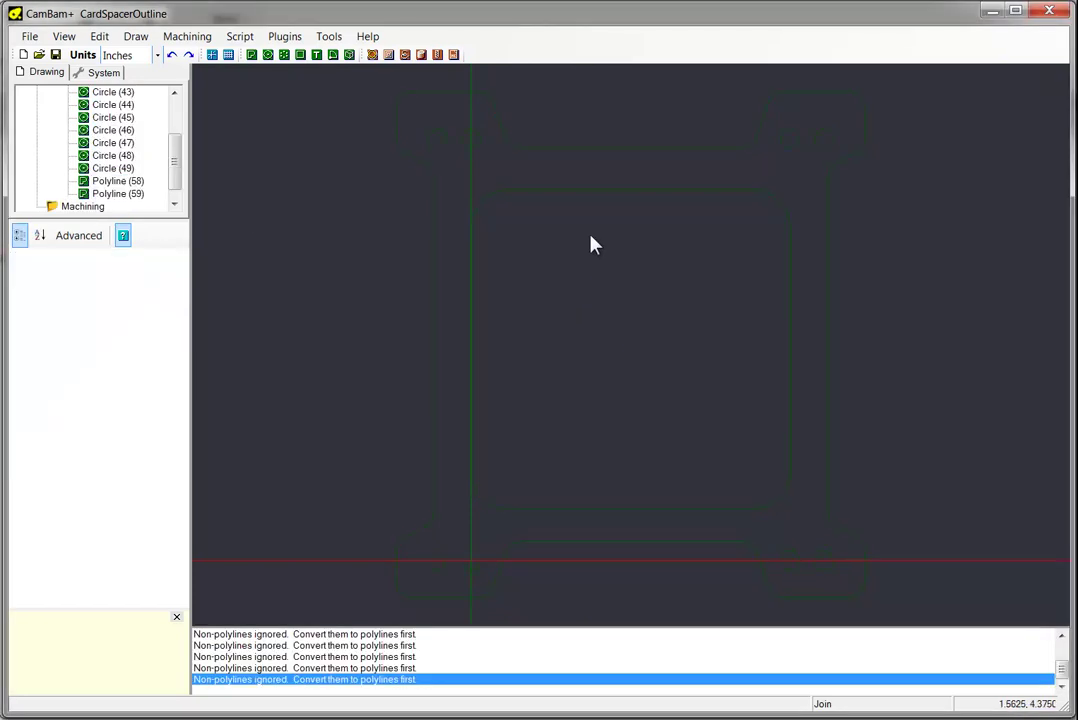
{"action": "left_click", "coordinate": [603, 197]}
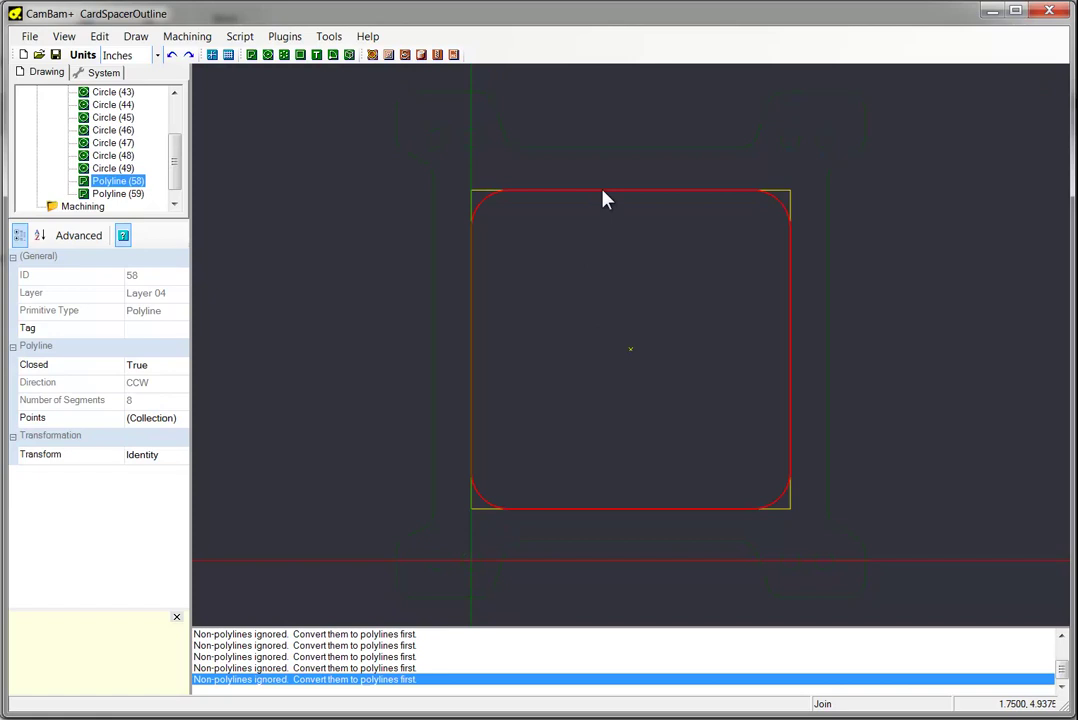
{"action": "left_click", "coordinate": [613, 152]}
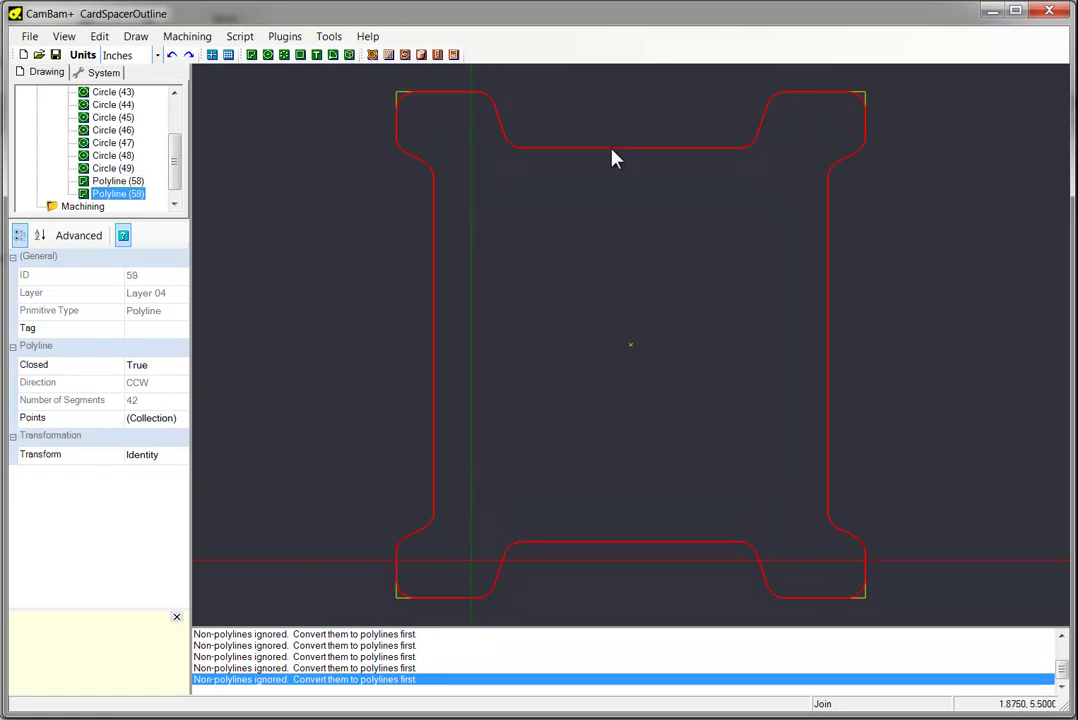
{"action": "left_click", "coordinate": [606, 192]}
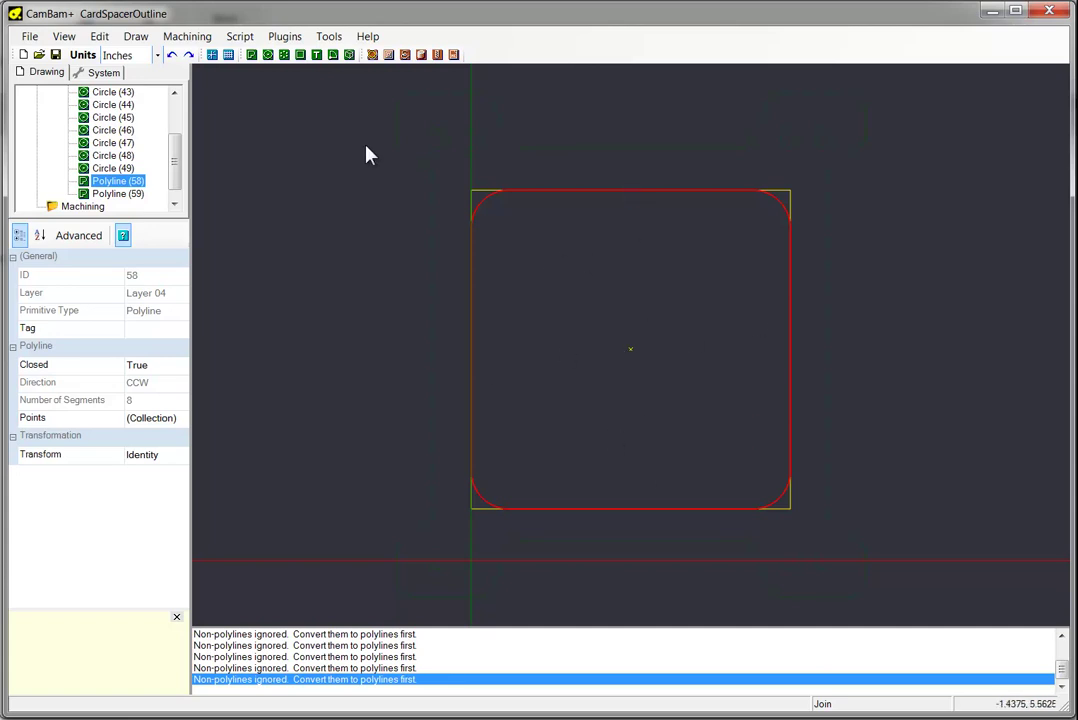
Step: Create Pocket1 on Polyline (58) and review its advanced and basic properties
{"action": "left_click", "coordinate": [389, 55]}
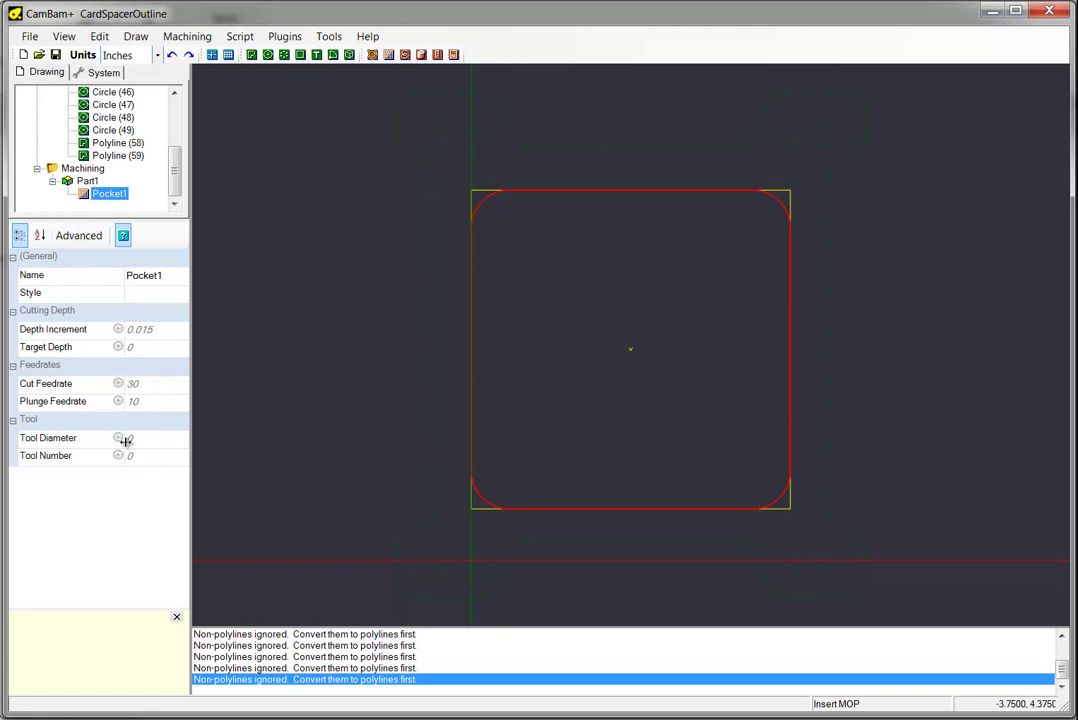
{"action": "left_click", "coordinate": [68, 236]}
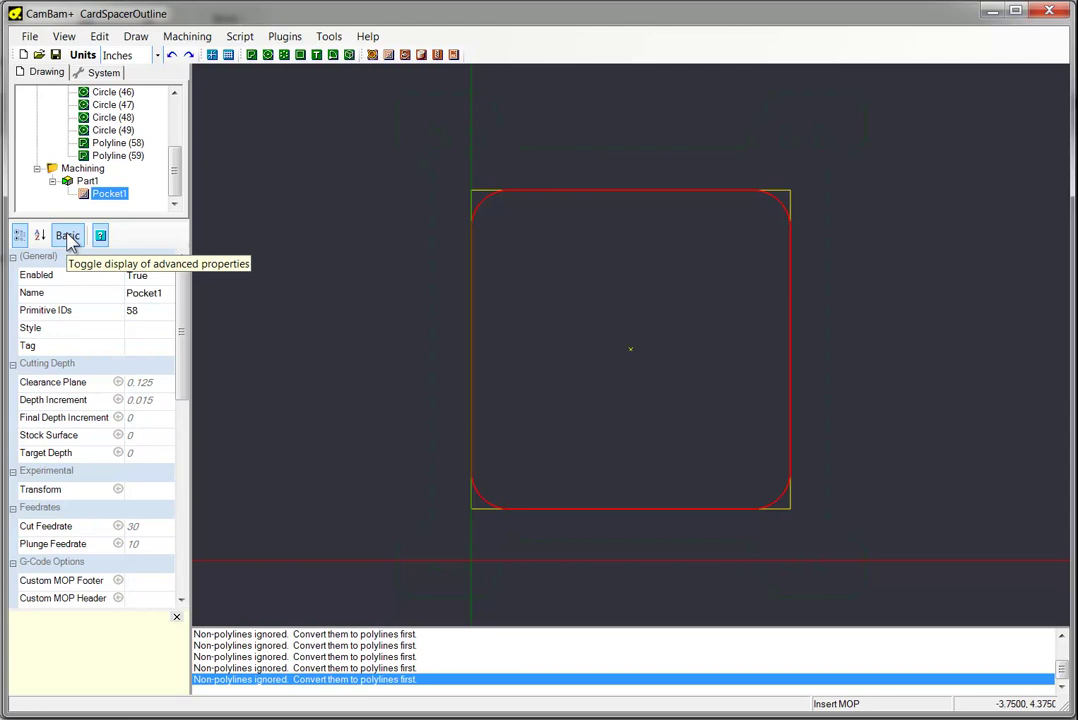
{"action": "left_click_drag", "start_coordinate": [181, 300], "coordinate": [214, 303]}
{"action": "left_click", "coordinate": [72, 240]}
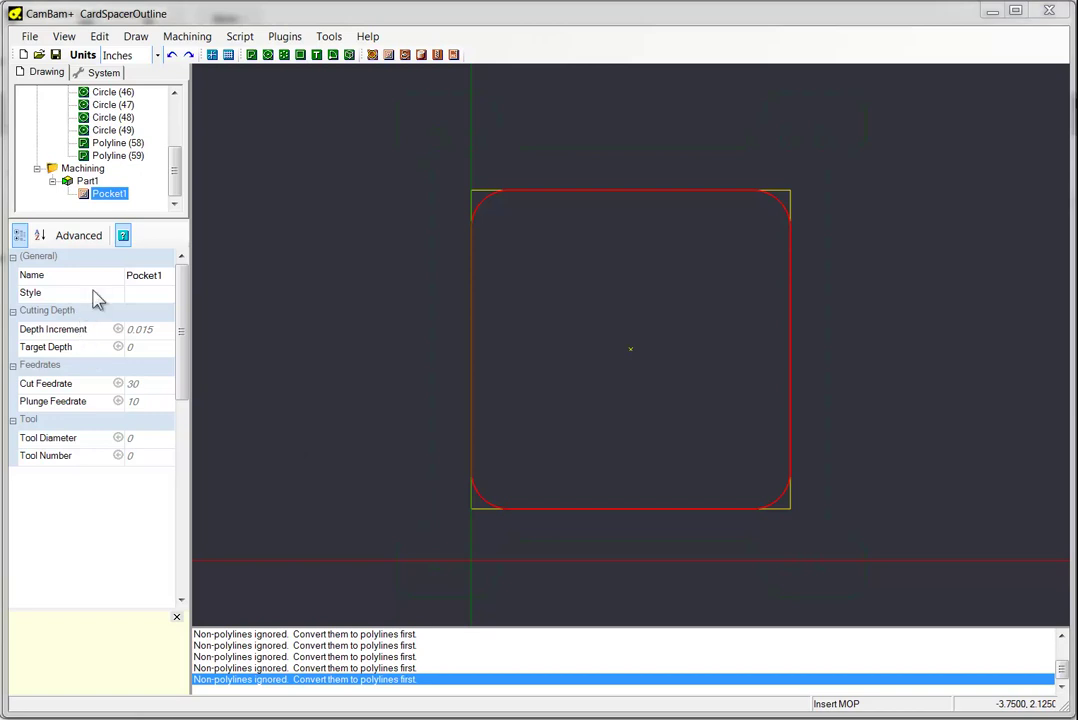
Step: Set Pocket1's depth increment and target depth to 0.625
{"action": "left_click", "coordinate": [153, 333]}
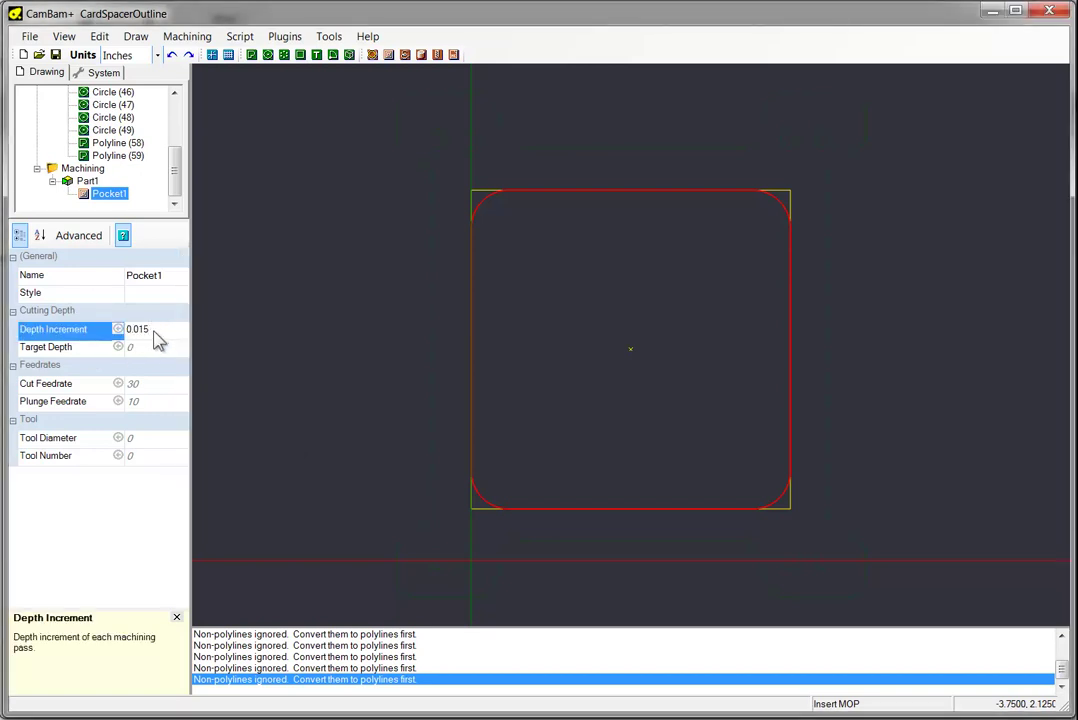
{"action": "key", "text": "BackSpace"}
{"action": "key", "text": "BackSpace"}
{"action": "key", "text": "BackSpace"}
{"action": "key", "text": "BackSpace"}
{"action": "type", "text": ".625"}
{"action": "left_click", "coordinate": [157, 350]}
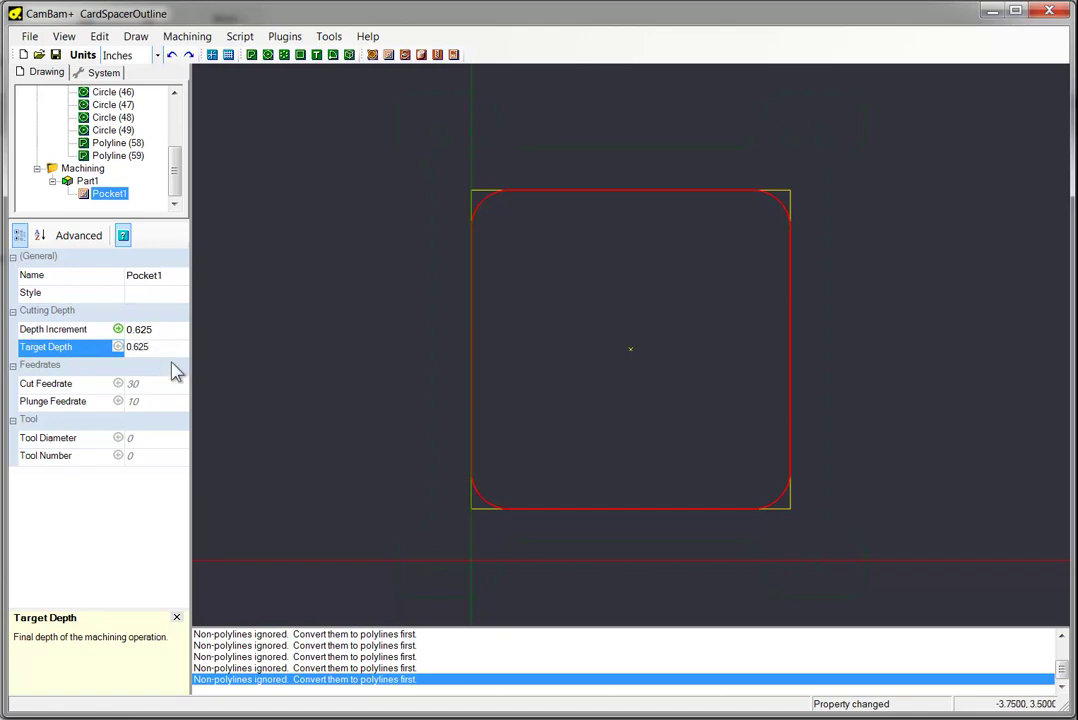
{"action": "left_click", "coordinate": [166, 384]}
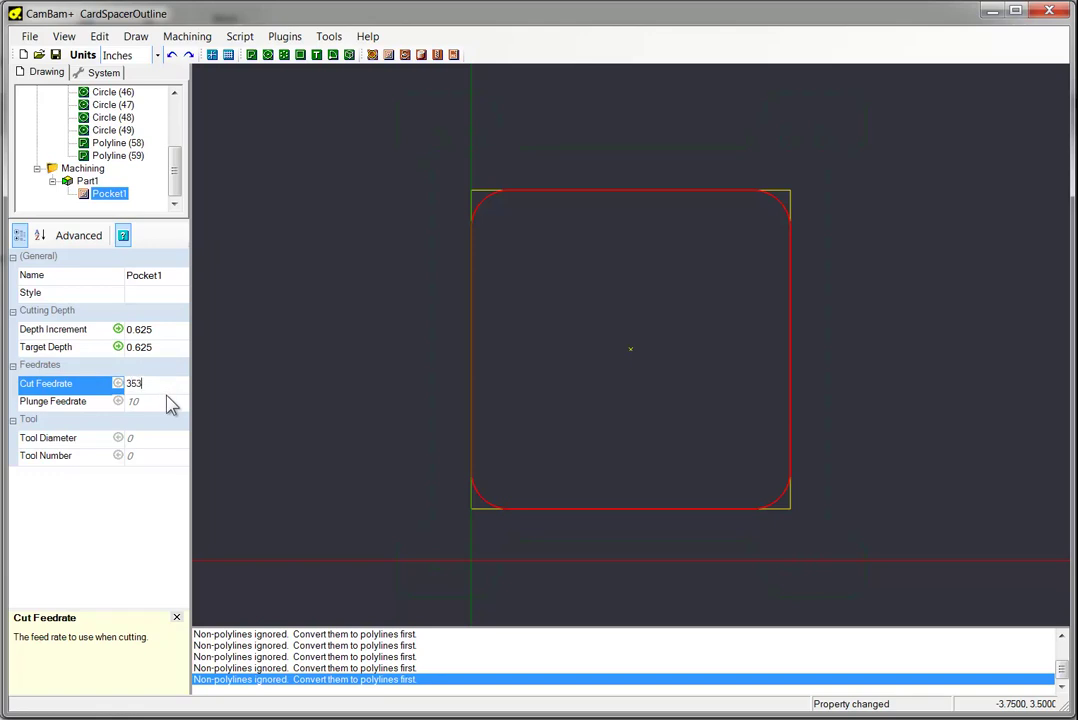
Step: Give Pocket1 cut feedrate 53, plunge feedrate 17 and a 0.25 tool diameter
{"action": "key", "text": "BackSpace"}
{"action": "key", "text": "BackSpace"}
{"action": "type", "text": "53"}
{"action": "left_click", "coordinate": [166, 404]}
{"action": "key", "text": "BackSpace"}
{"action": "type", "text": "7"}
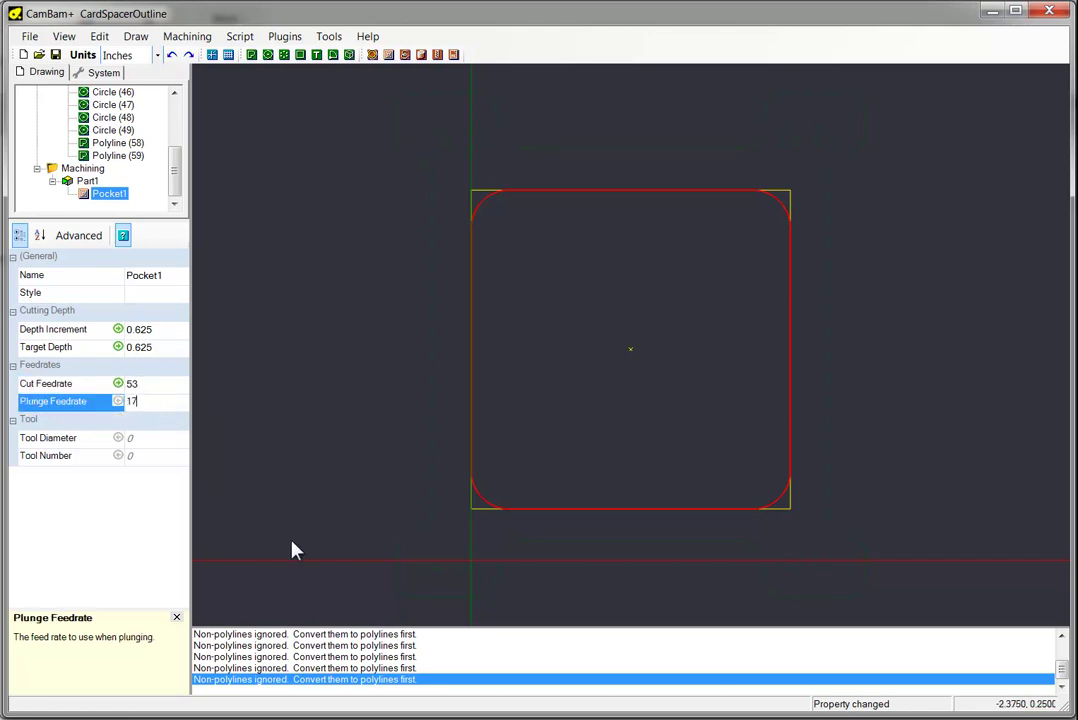
{"action": "left_click", "coordinate": [151, 443]}
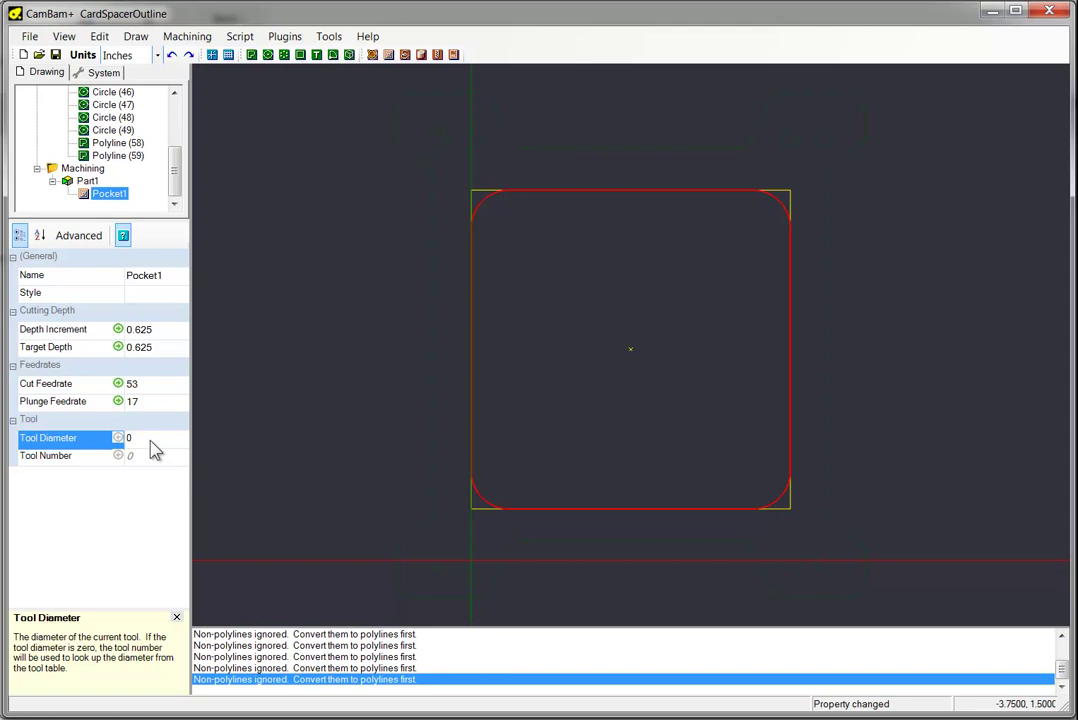
{"action": "type", "text": "0.25"}
{"action": "left_click", "coordinate": [78, 235]}
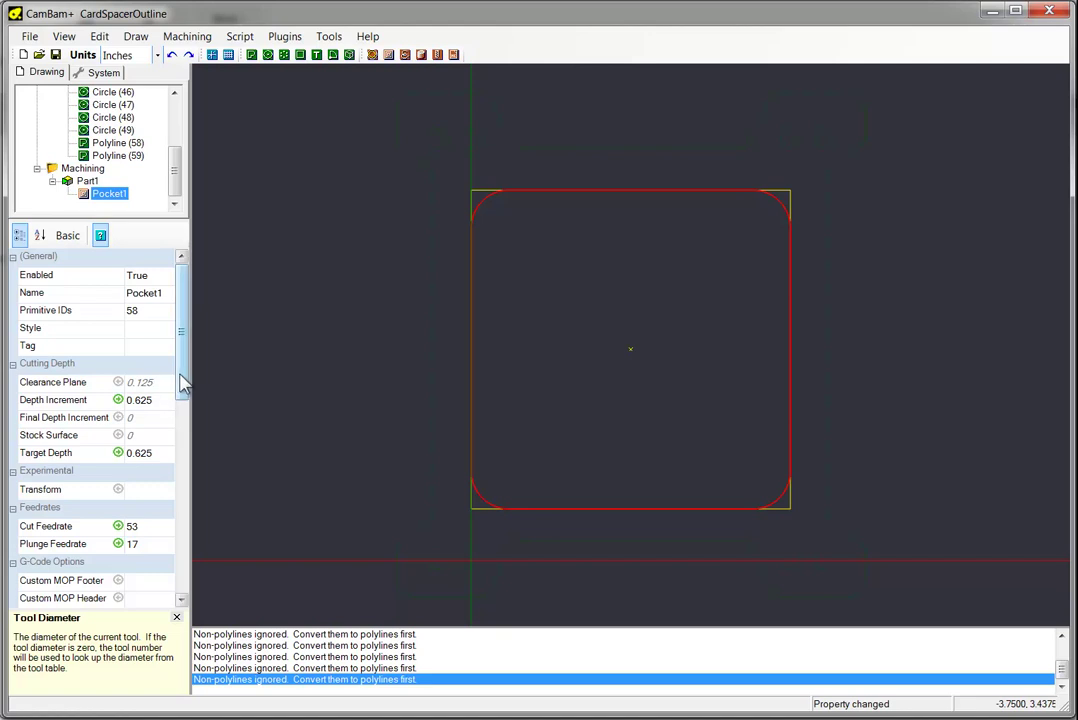
Step: Set Pocket1's spindle speed to 5900
{"action": "left_click_drag", "start_coordinate": [183, 383], "coordinate": [197, 570]}
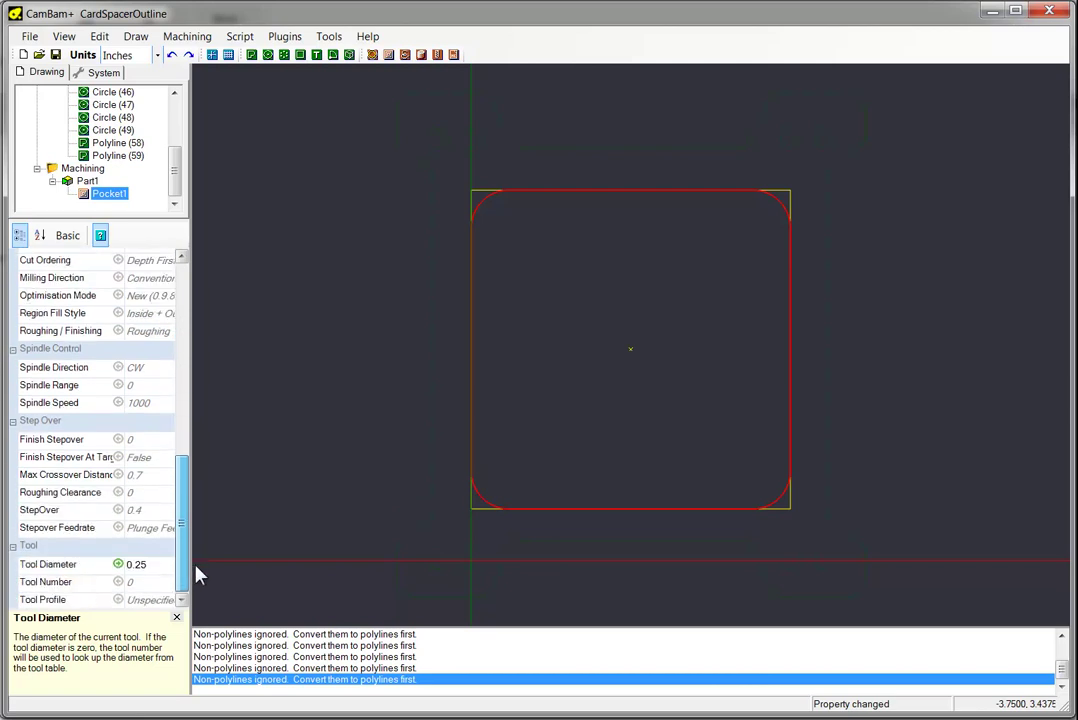
{"action": "left_click", "coordinate": [140, 404]}
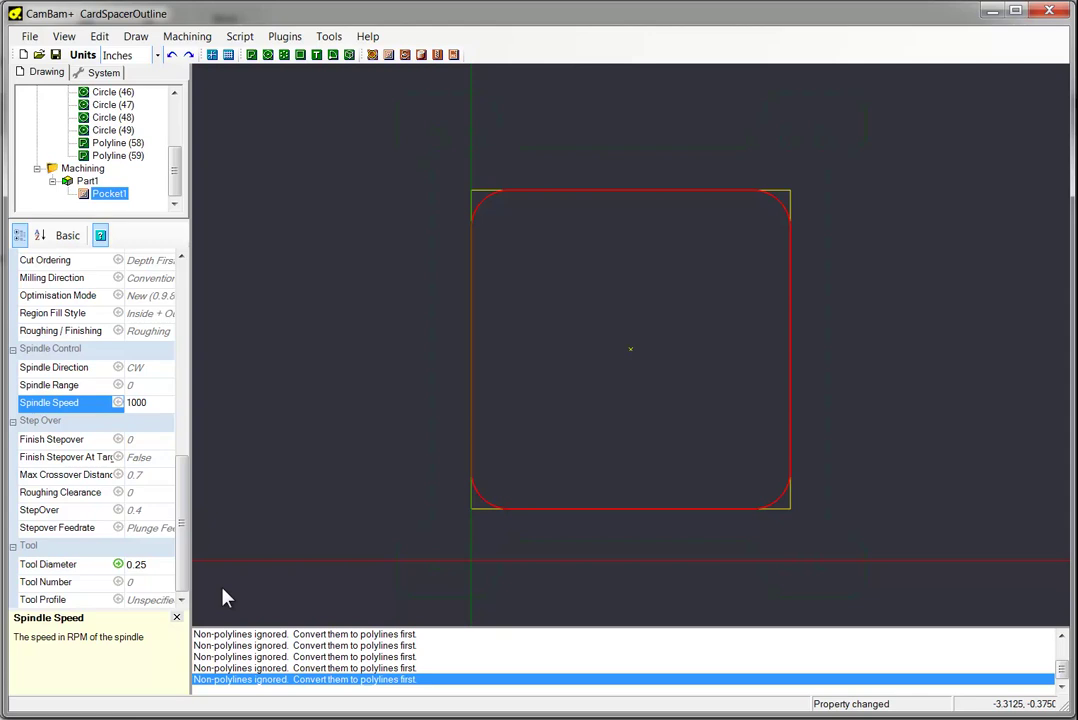
{"action": "key", "text": "BackSpace"}
{"action": "key", "text": "BackSpace"}
{"action": "type", "text": "59"}
Step: Set Pocket1's StepOver to 1 and switch back to basic properties
{"action": "left_click", "coordinate": [150, 512]}
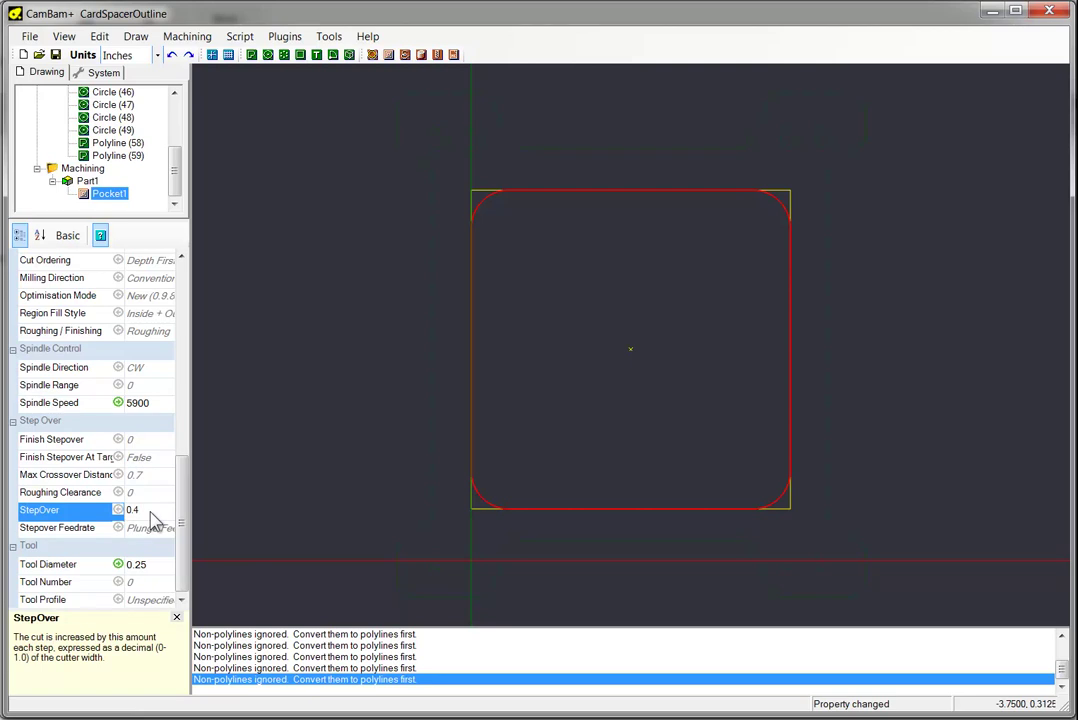
{"action": "key", "text": "BackSpace"}
{"action": "key", "text": "BackSpace"}
{"action": "key", "text": "BackSpace"}
{"action": "type", "text": "1"}
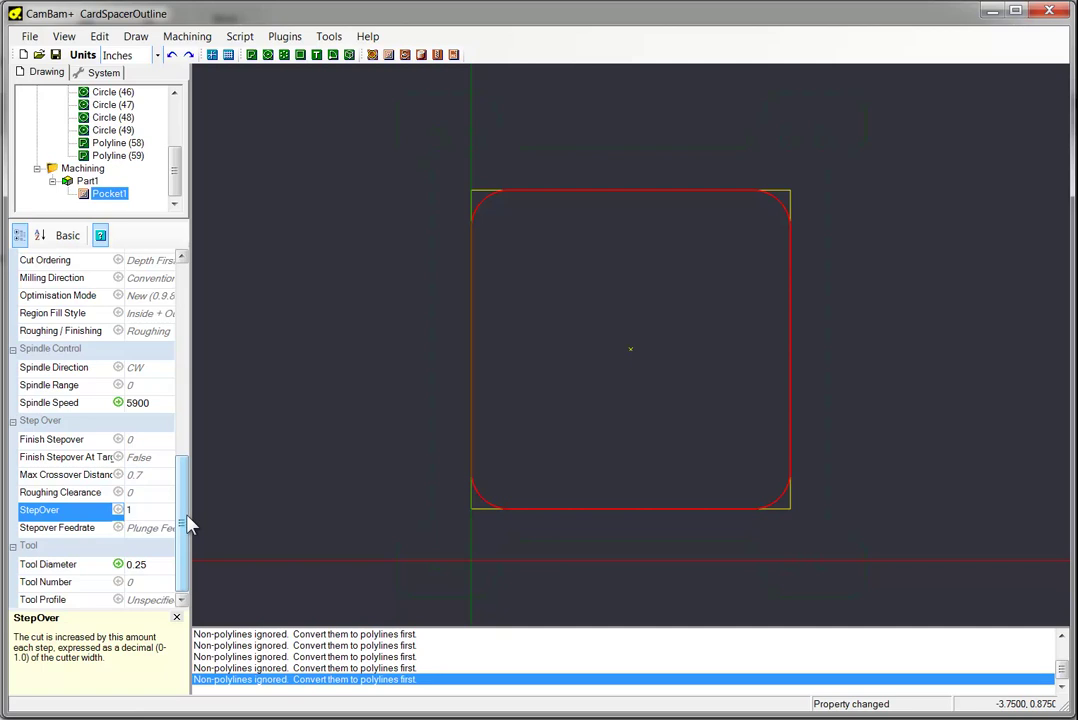
{"action": "left_click_drag", "start_coordinate": [188, 522], "coordinate": [192, 313]}
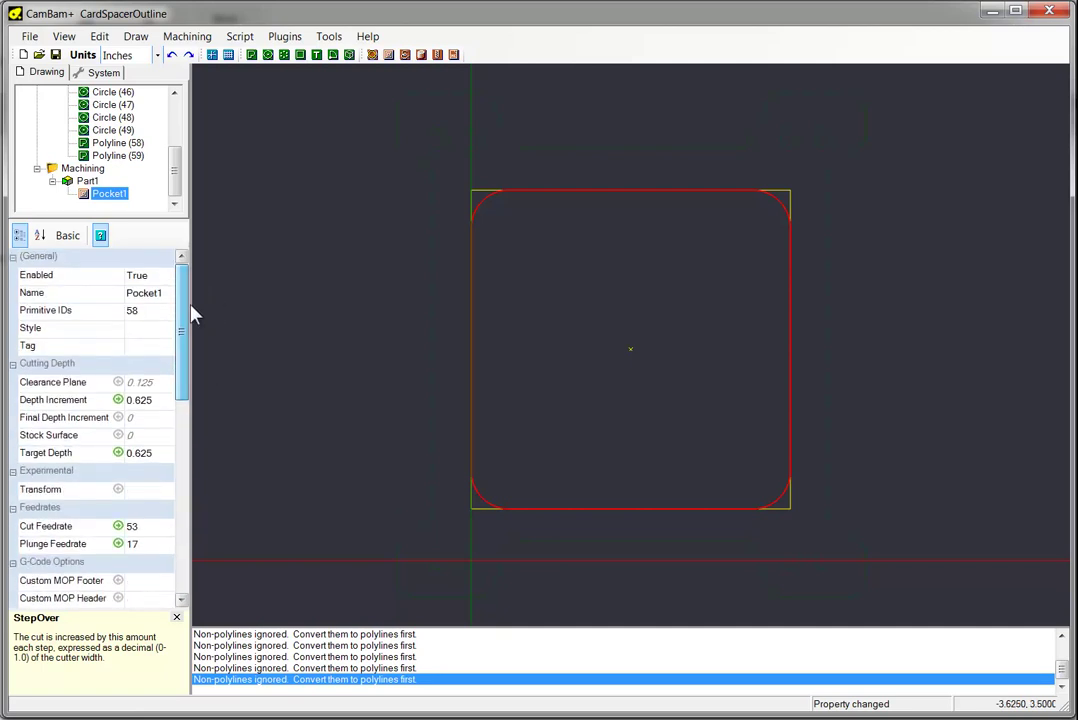
{"action": "left_click", "coordinate": [66, 236]}
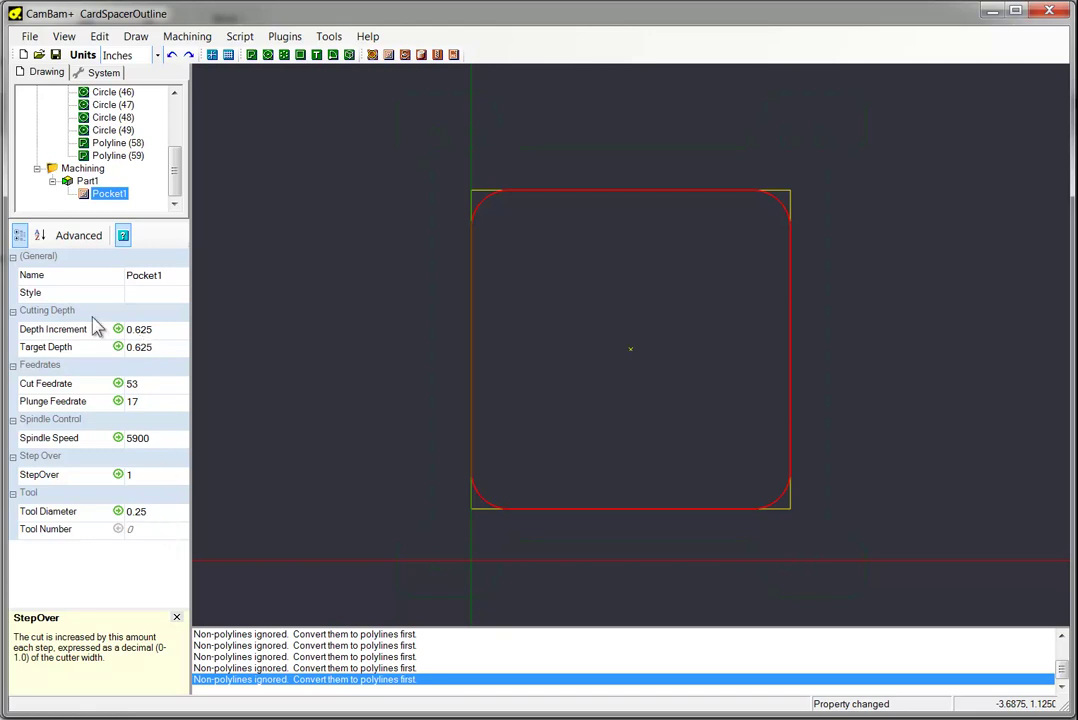
Step: Generate Pocket1's toolpaths and dismiss the target depth warning
{"action": "right_click", "coordinate": [105, 196]}
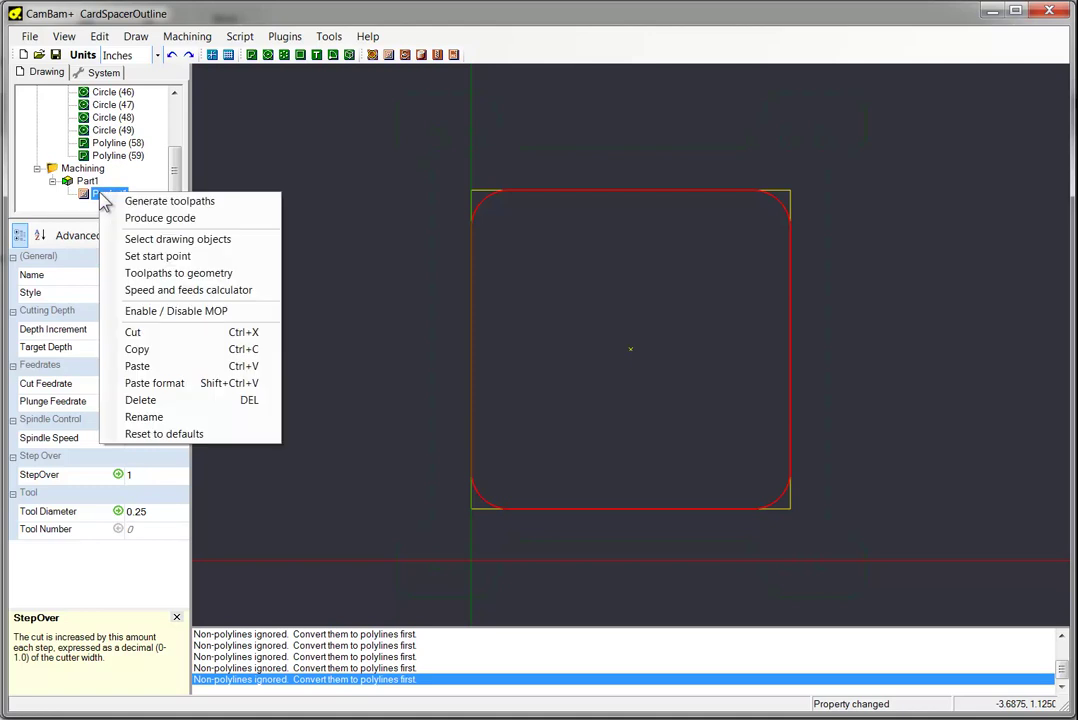
{"action": "left_click", "coordinate": [135, 200]}
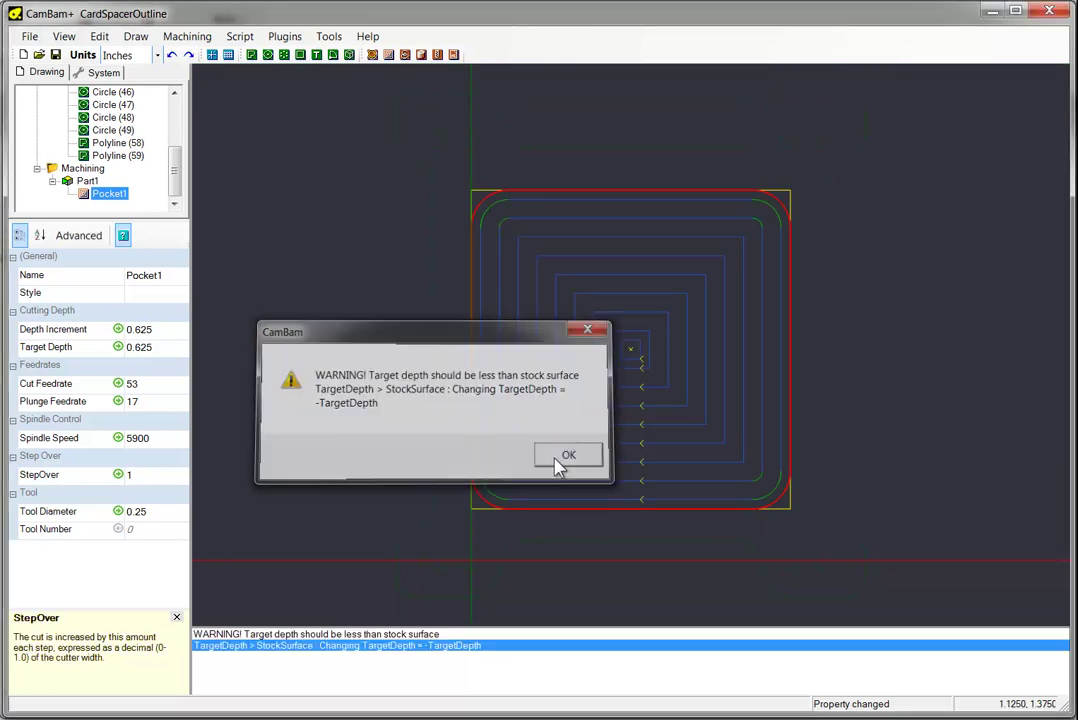
{"action": "left_click", "coordinate": [558, 456]}
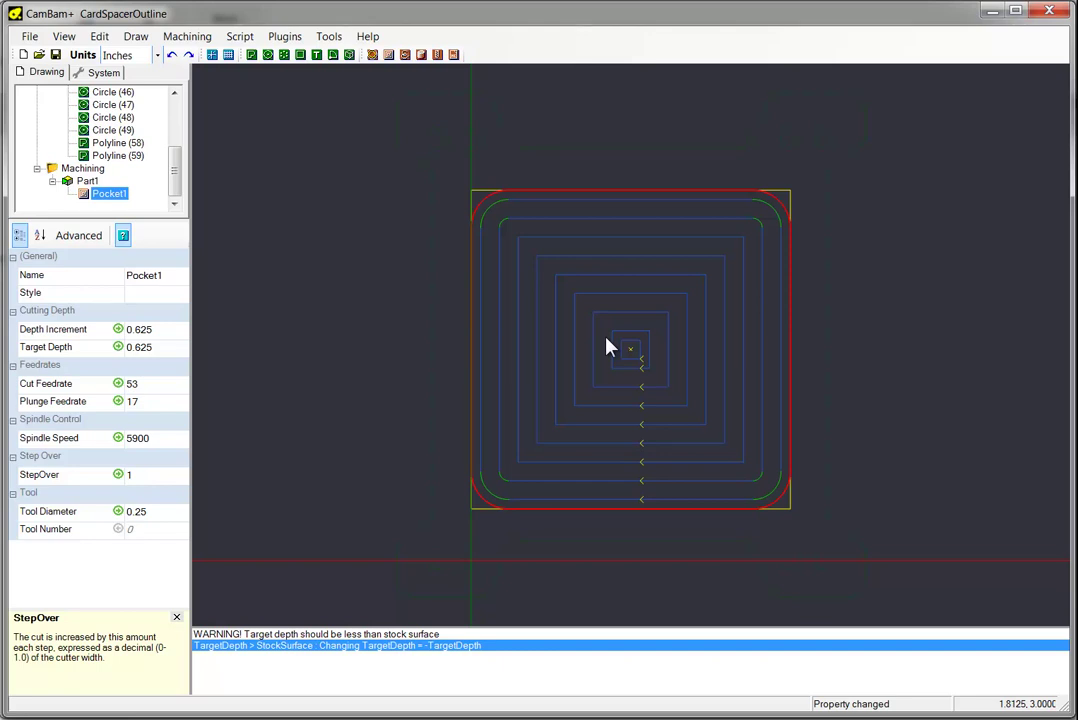
Step: Select the outer outline Polyline (59) and add a profile operation for it
{"action": "left_click", "coordinate": [609, 152]}
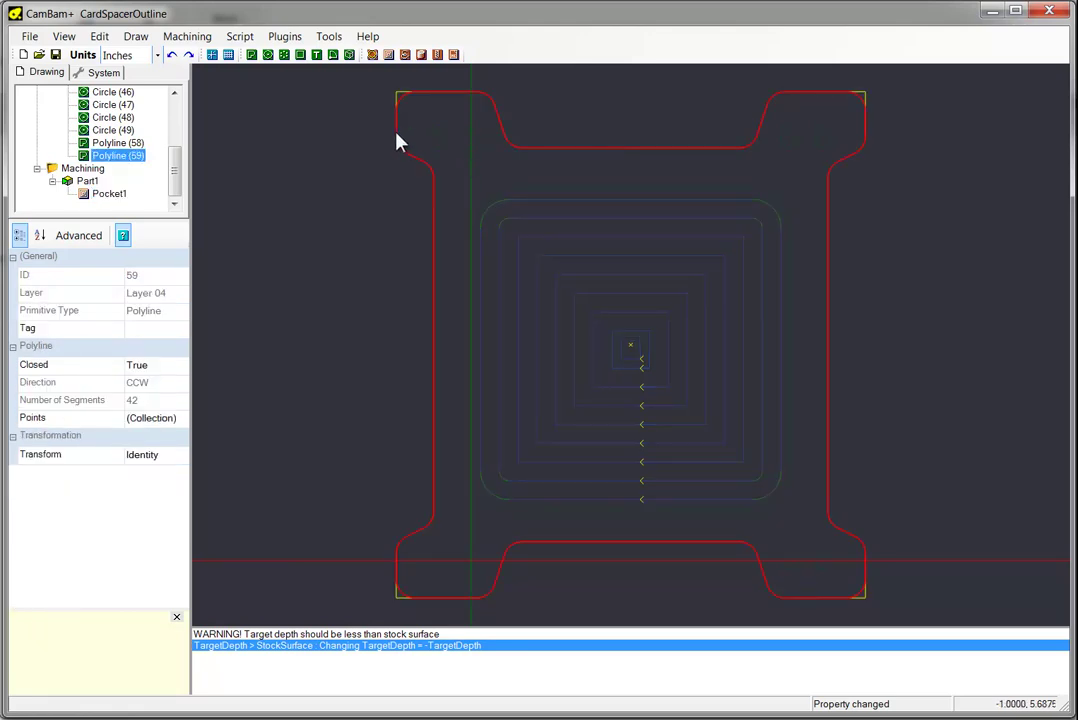
{"action": "left_click", "coordinate": [371, 55]}
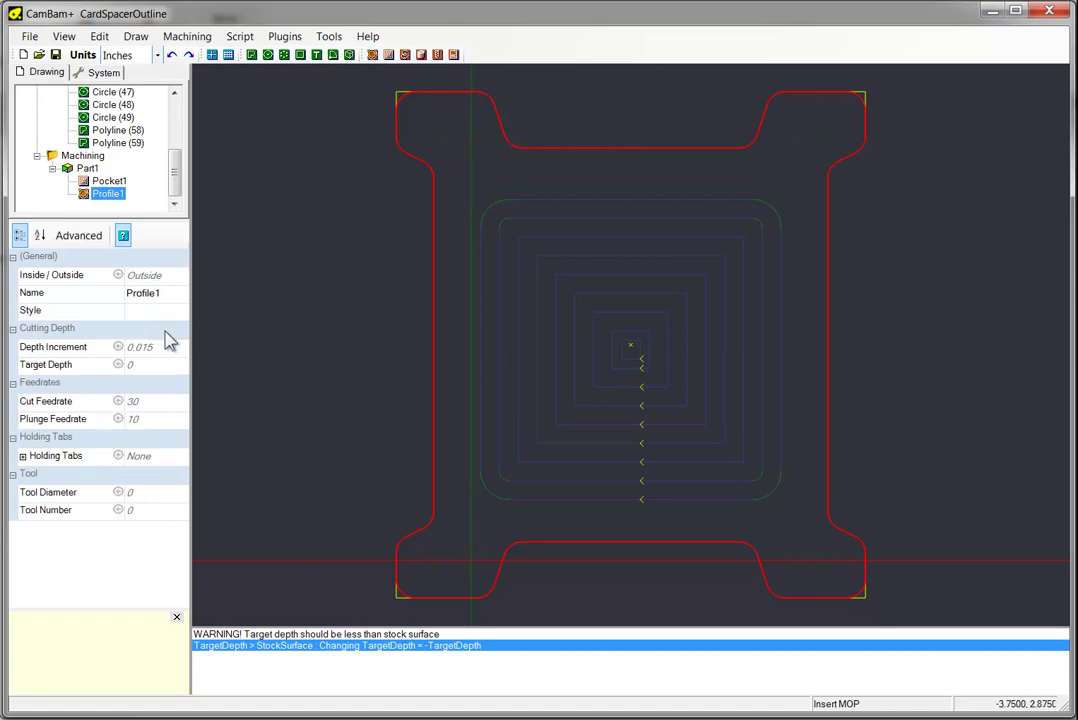
Step: Set Profile1's depth increment and target depth to 0.625
{"action": "left_click", "coordinate": [165, 348]}
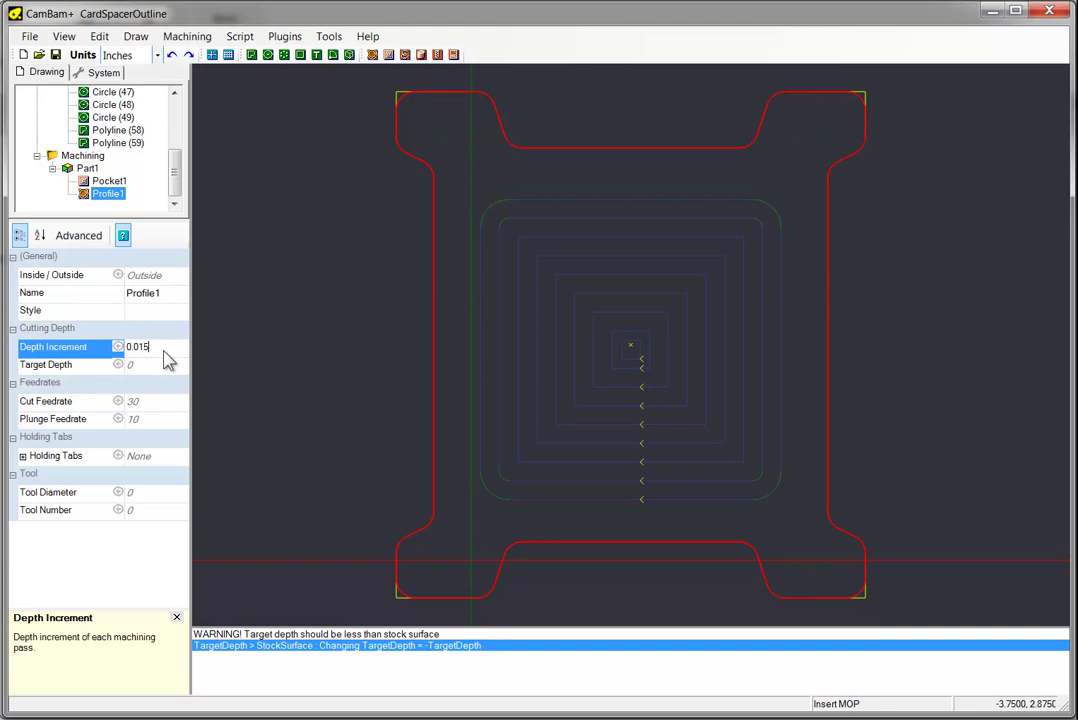
{"action": "key", "text": "BackSpace"}
{"action": "key", "text": "BackSpace"}
{"action": "key", "text": "BackSpace"}
{"action": "key", "text": "BackSpace"}
{"action": "type", "text": ".625"}
{"action": "left_click", "coordinate": [165, 368]}
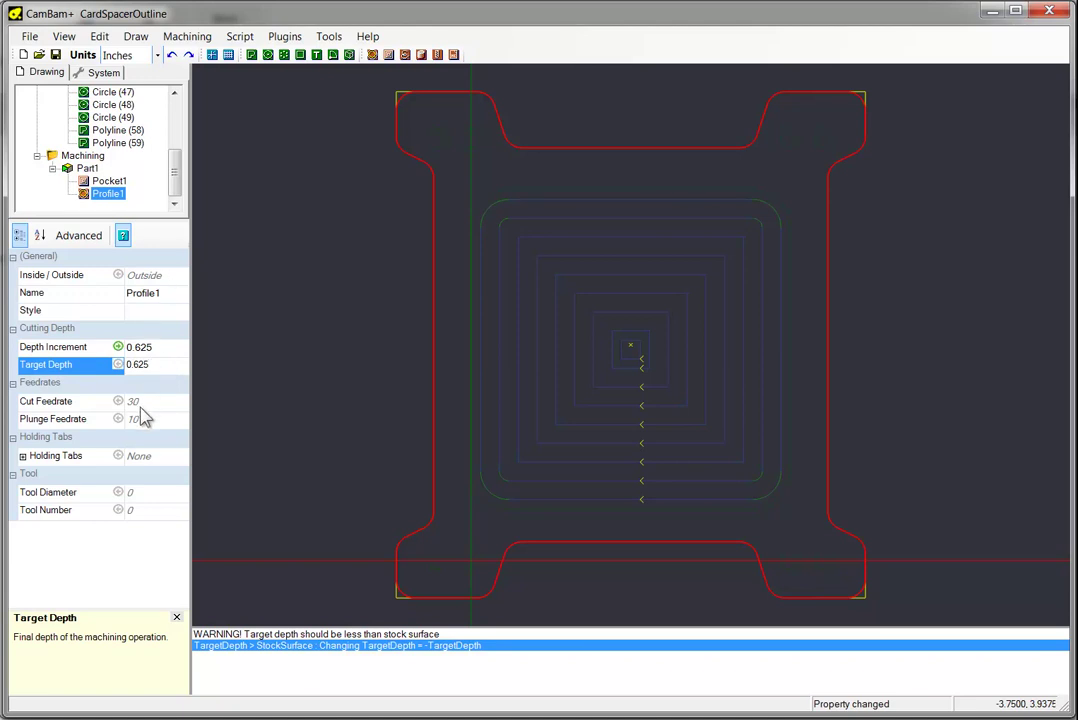
{"action": "left_click", "coordinate": [150, 401]}
Step: Give Profile1 cut feedrate 53, plunge feedrate 17 and a 0.25 tool diameter
{"action": "key", "text": "BackSpace"}
{"action": "key", "text": "BackSpace"}
{"action": "type", "text": "53"}
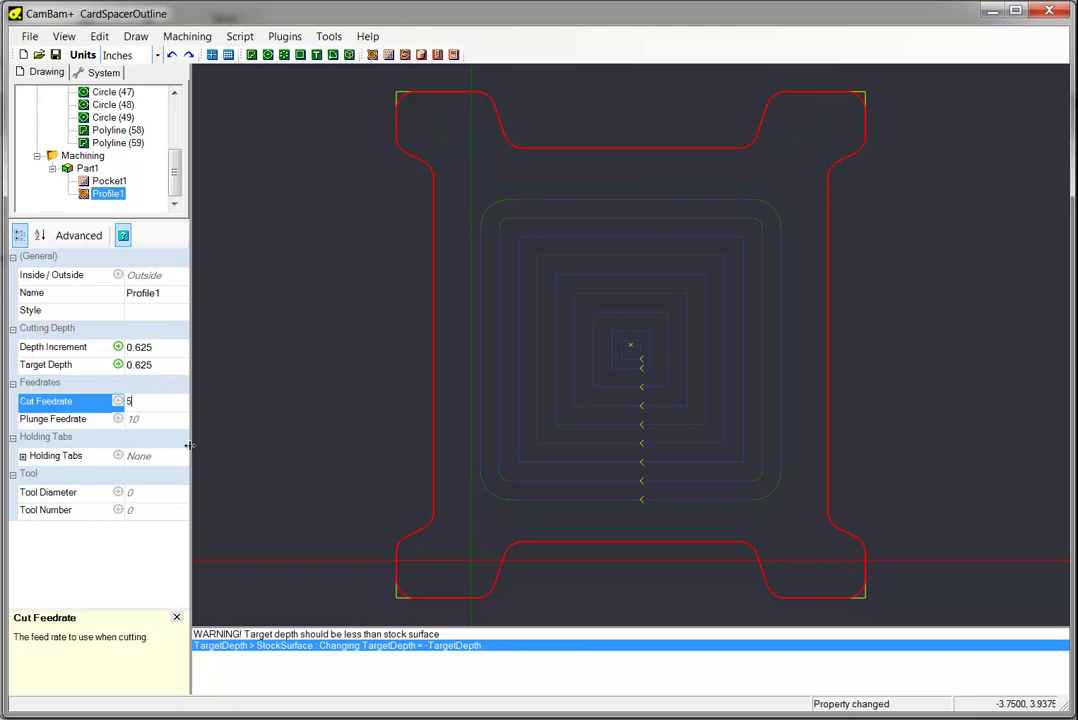
{"action": "left_click", "coordinate": [152, 420]}
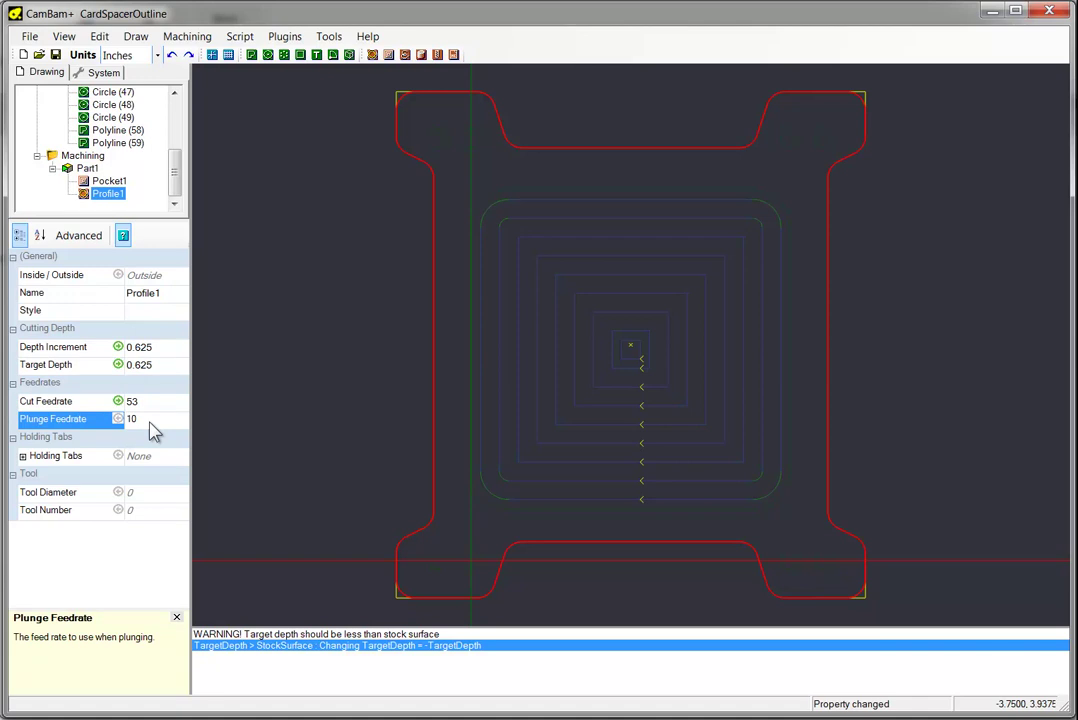
{"action": "key", "text": "BackSpace"}
{"action": "type", "text": "7"}
{"action": "left_click", "coordinate": [140, 492]}
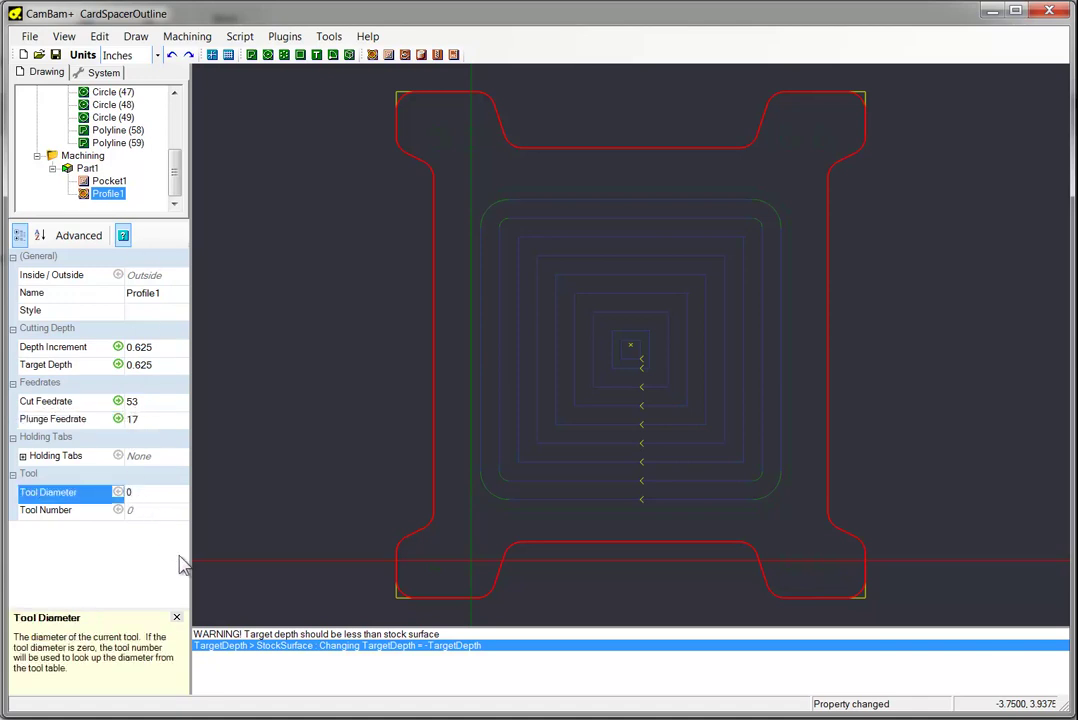
{"action": "type", "text": ".25"}
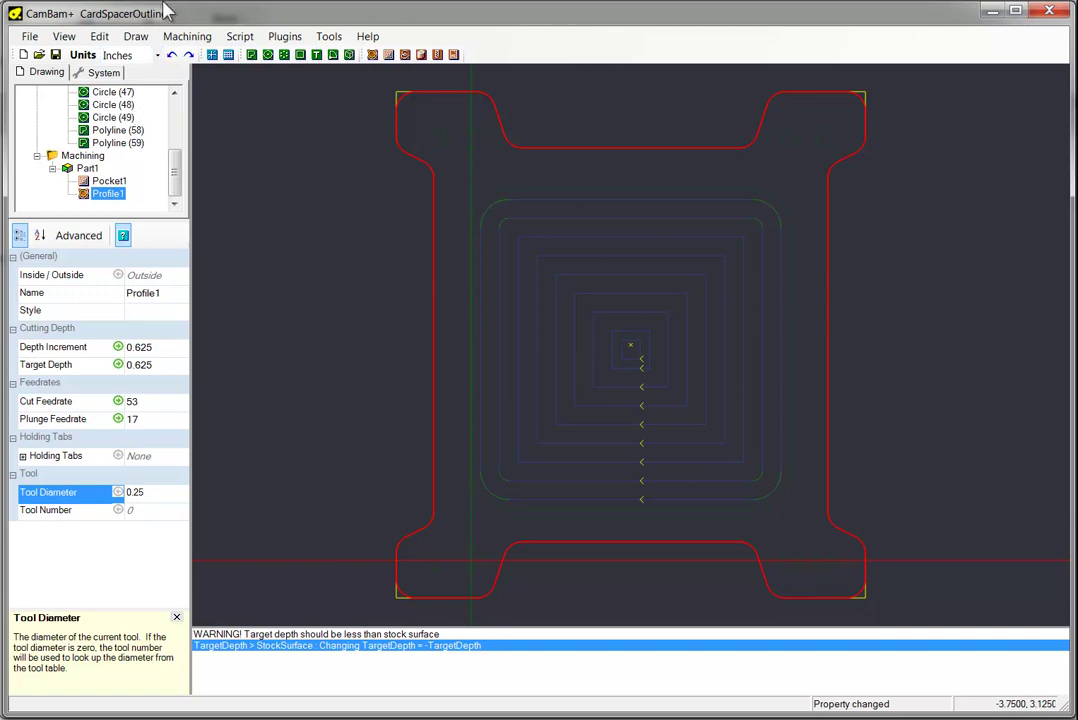
Step: Generate Profile1's outside toolpaths and dismiss the target depth warning
{"action": "right_click", "coordinate": [117, 203]}
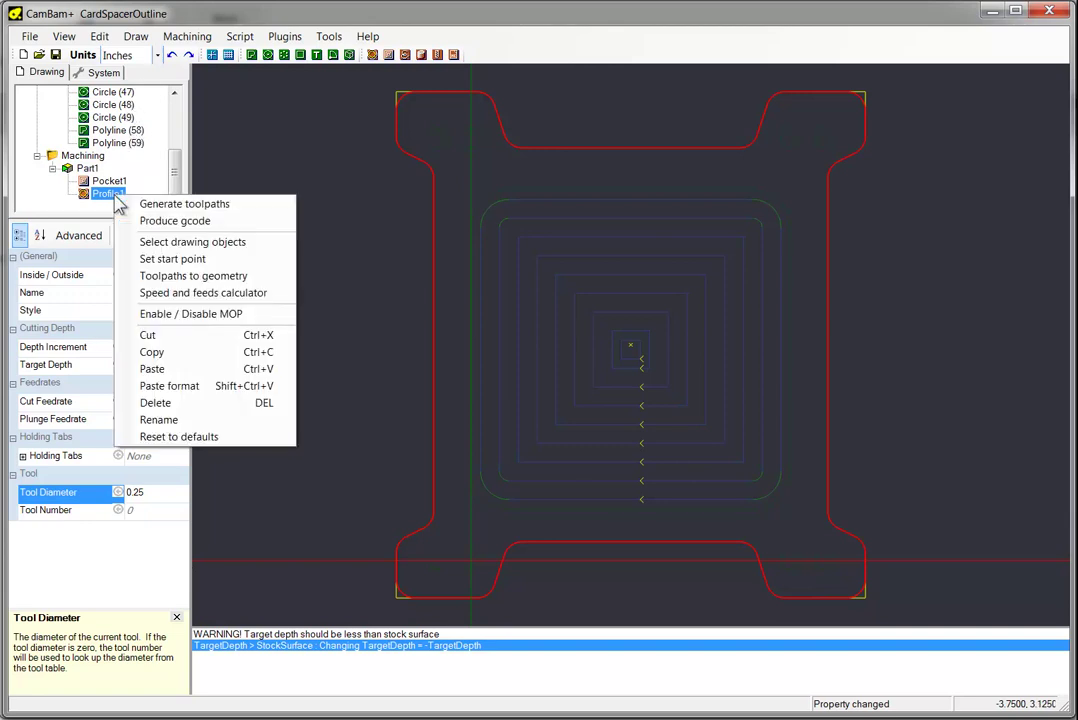
{"action": "left_click", "coordinate": [164, 205]}
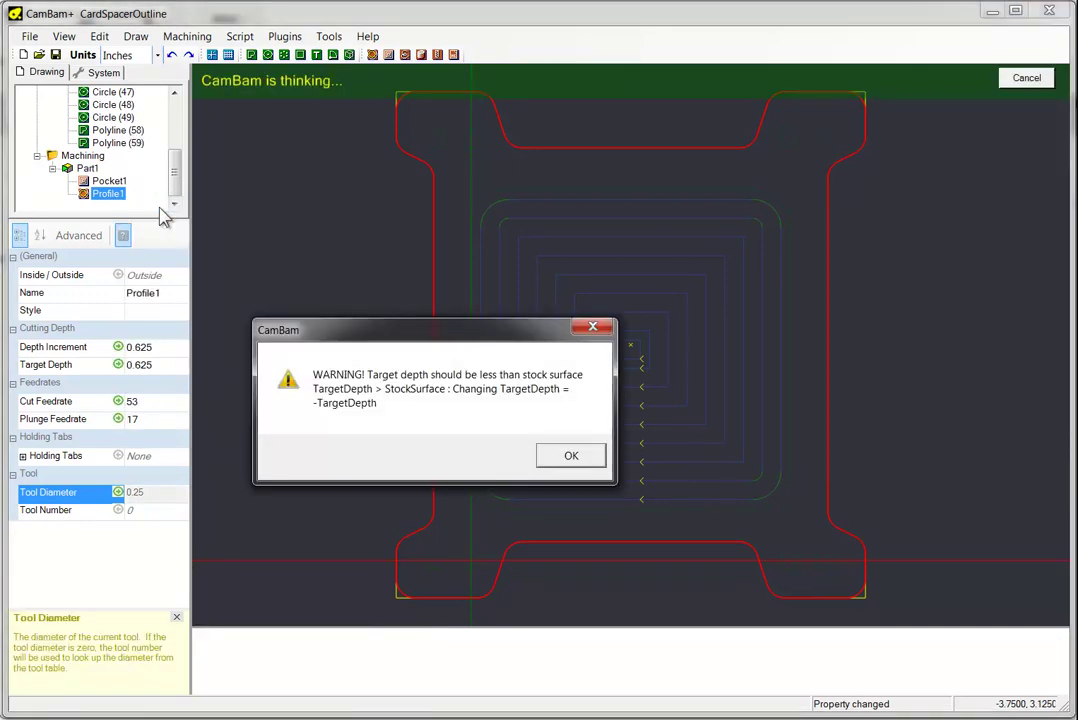
{"action": "left_click", "coordinate": [571, 458]}
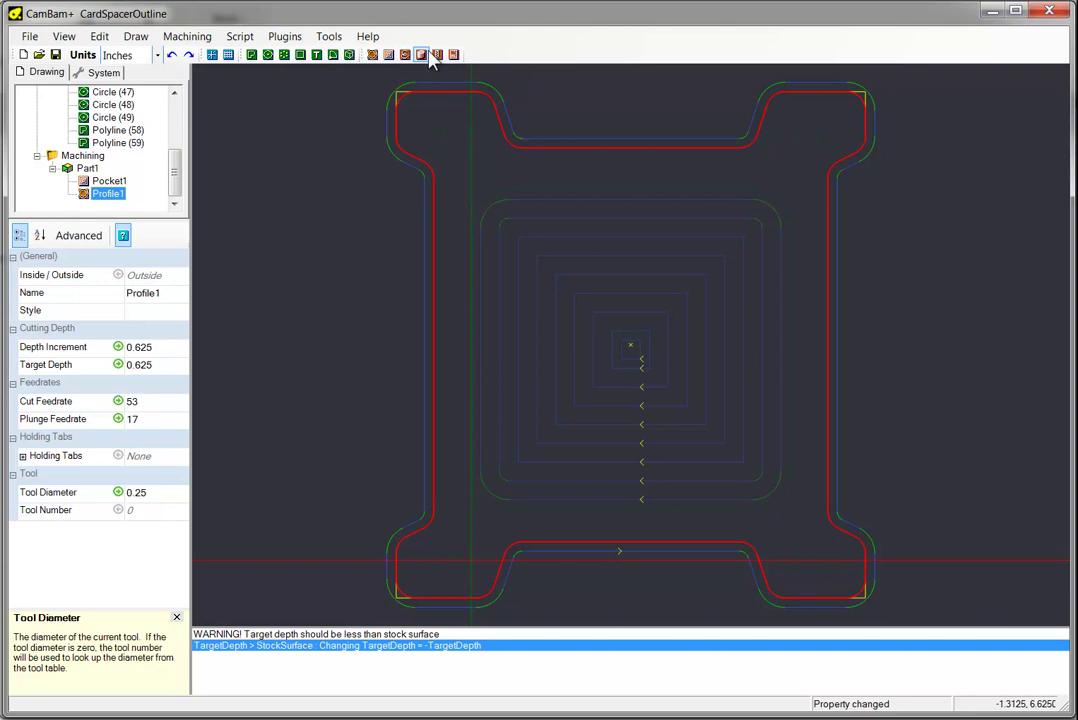
Step: Add a second profile operation, Profile2, set to cut Inside the outline
{"action": "left_click", "coordinate": [373, 56]}
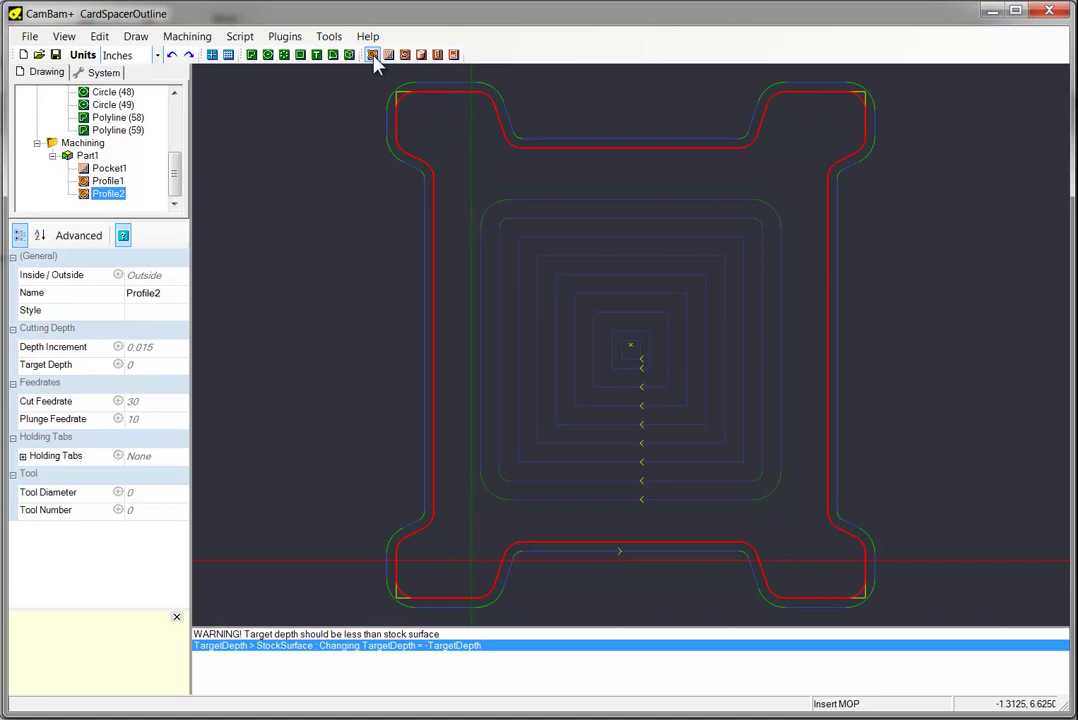
{"action": "left_click", "coordinate": [145, 276]}
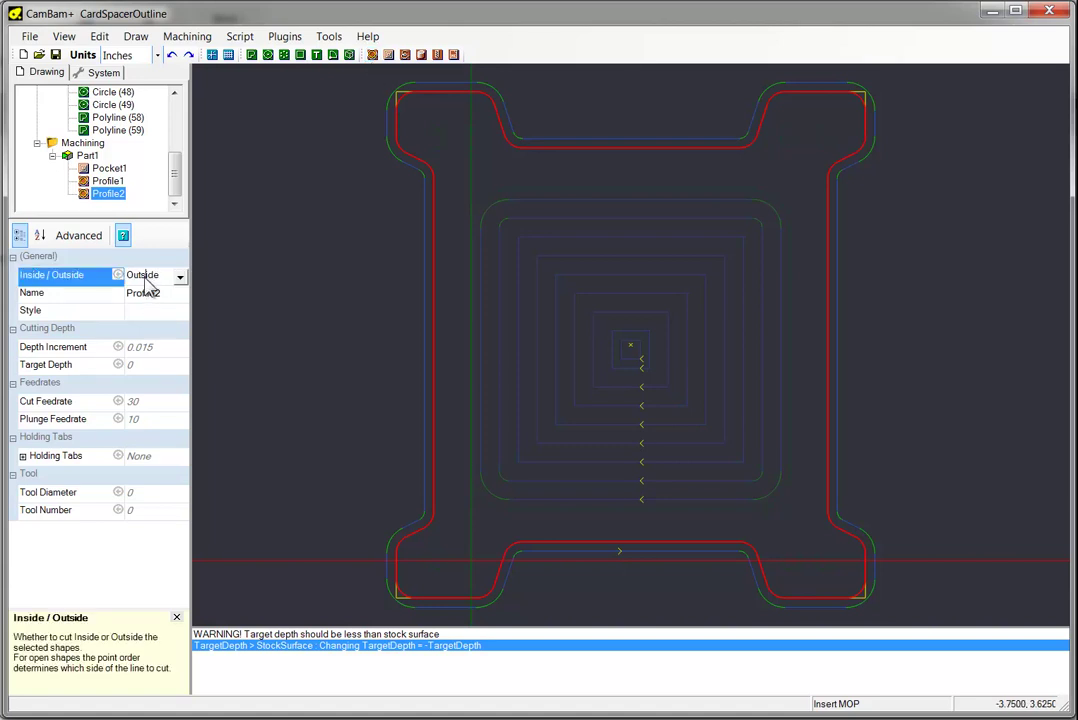
{"action": "left_click", "coordinate": [180, 277]}
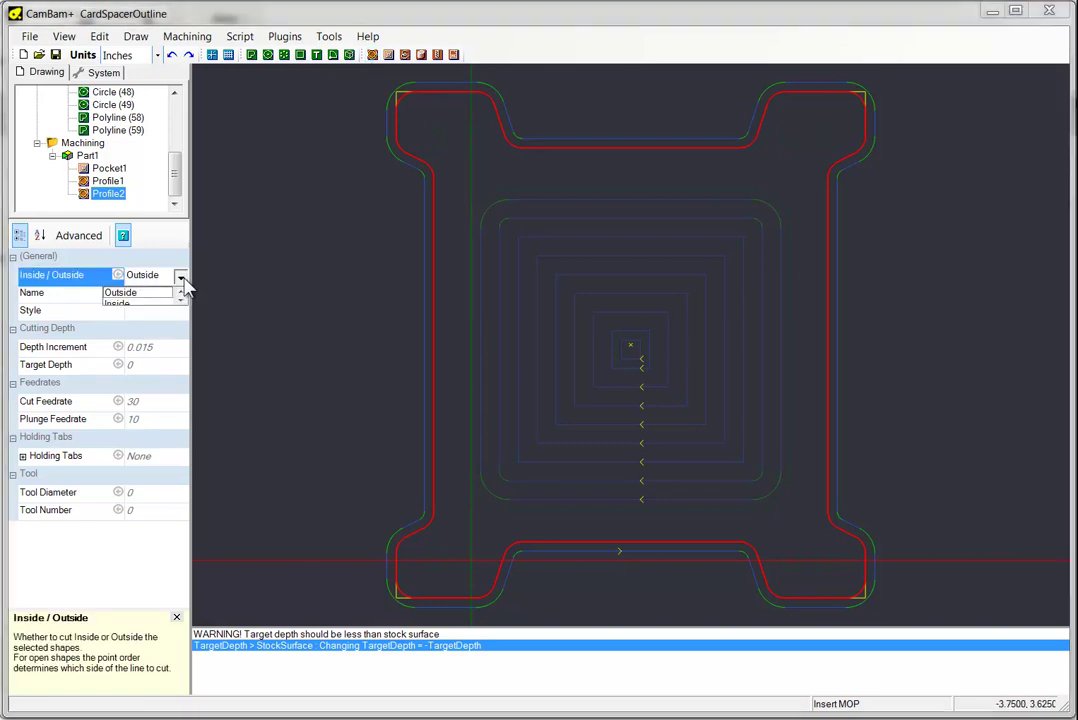
{"action": "left_click", "coordinate": [164, 306]}
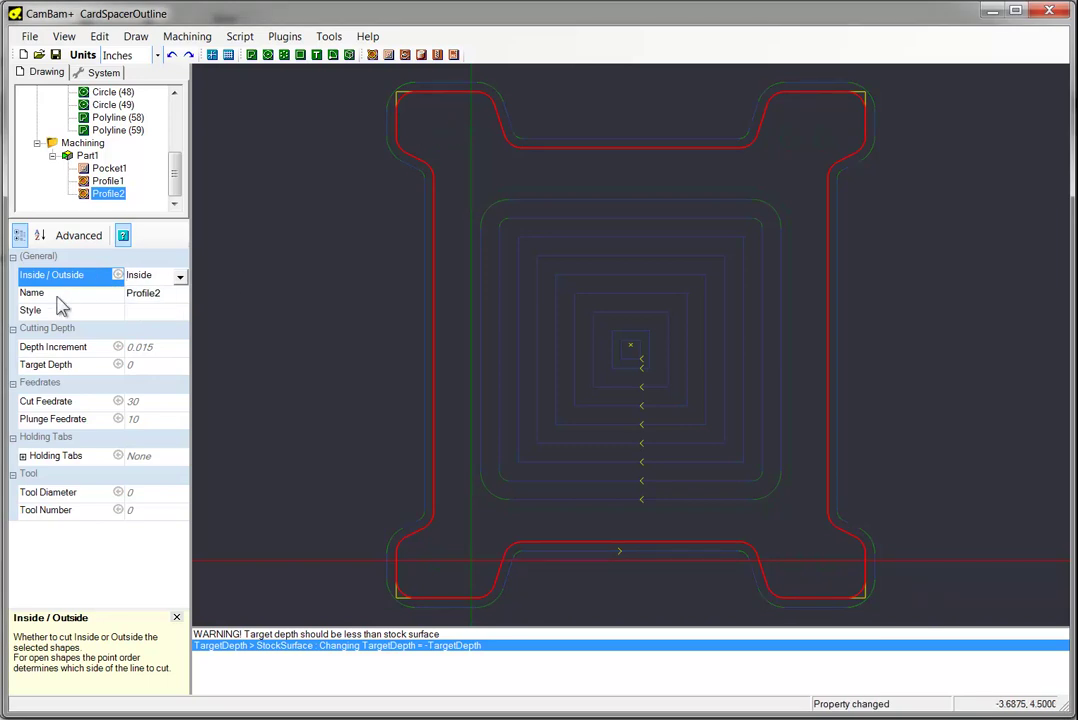
Step: Set Profile2's depth increment and target depth to 0.125
{"action": "left_click", "coordinate": [166, 348]}
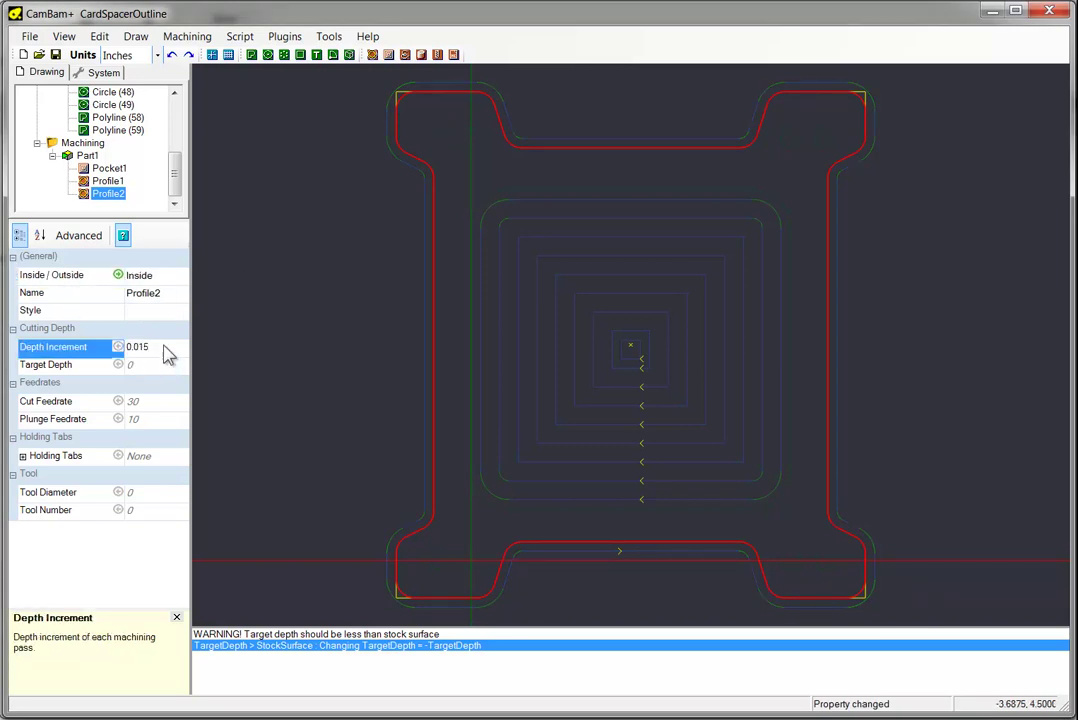
{"action": "key", "text": "BackSpace"}
{"action": "key", "text": "BackSpace"}
{"action": "key", "text": "BackSpace"}
{"action": "type", "text": "125"}
{"action": "left_click", "coordinate": [173, 375]}
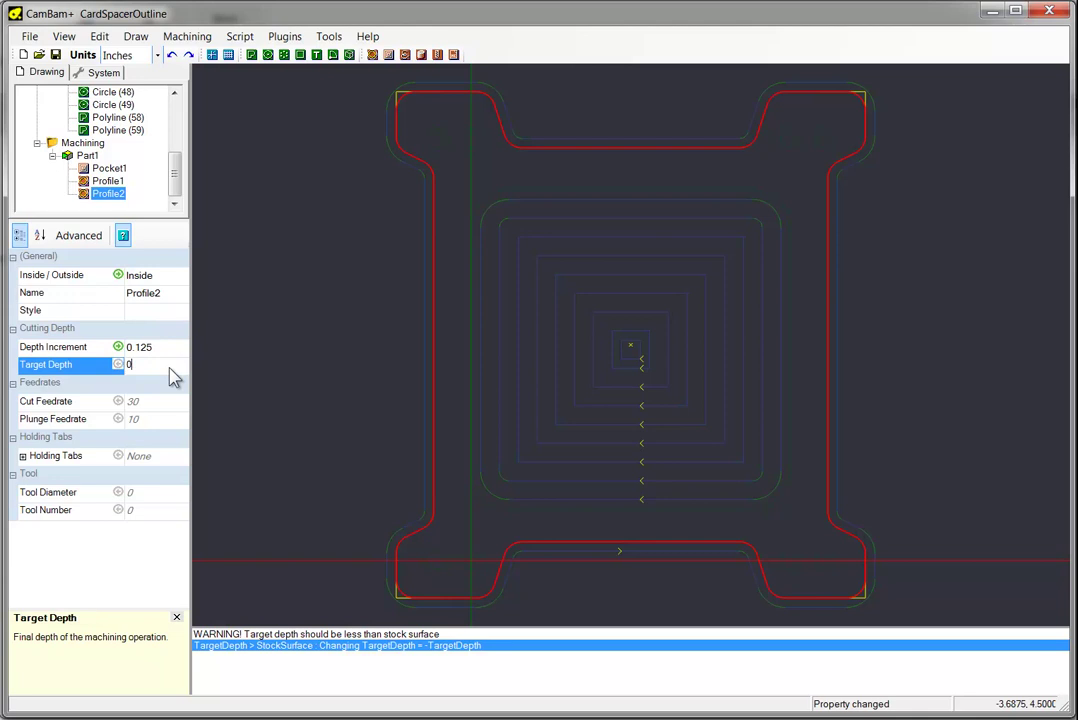
{"action": "type", "text": "0.125"}
{"action": "left_click", "coordinate": [158, 348]}
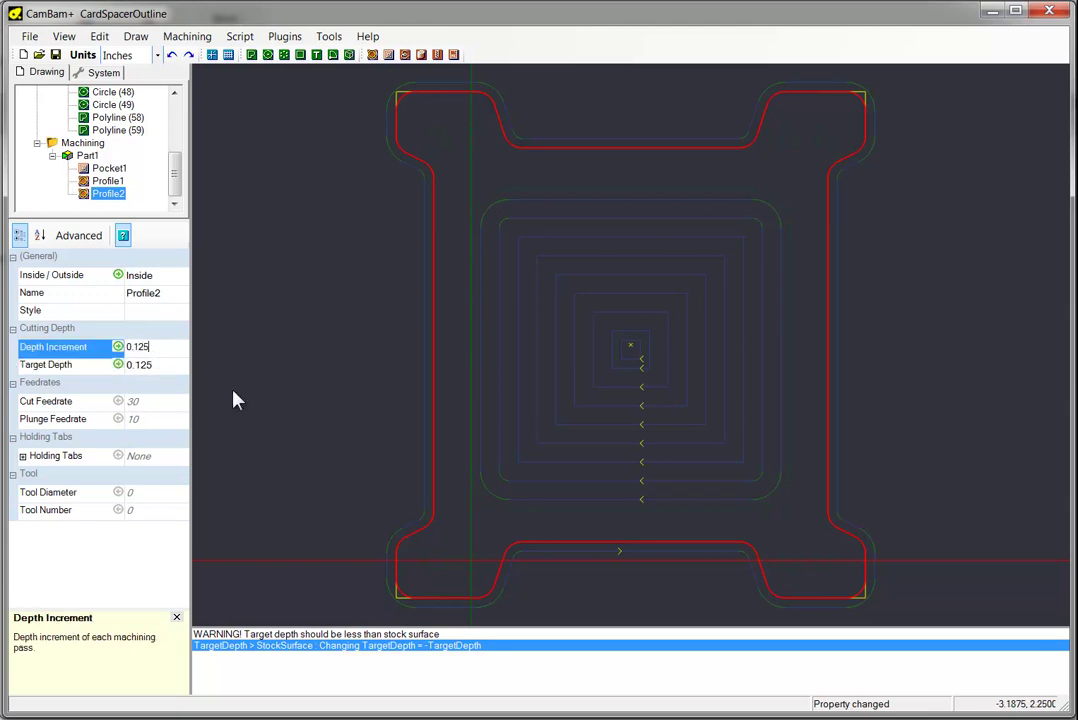
Step: Set Profile2's cut feedrate to 53, plunge feedrate to 17 and tool diameter to 0.25
{"action": "left_click", "coordinate": [154, 405]}
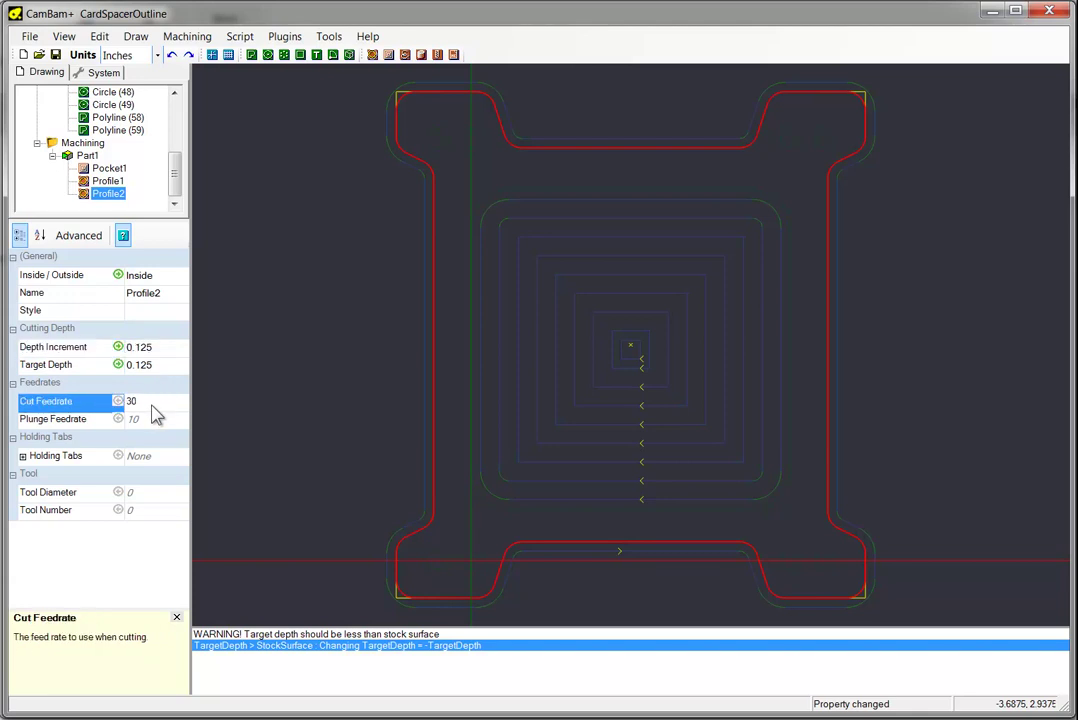
{"action": "type", "text": "53"}
{"action": "left_click", "coordinate": [155, 420]}
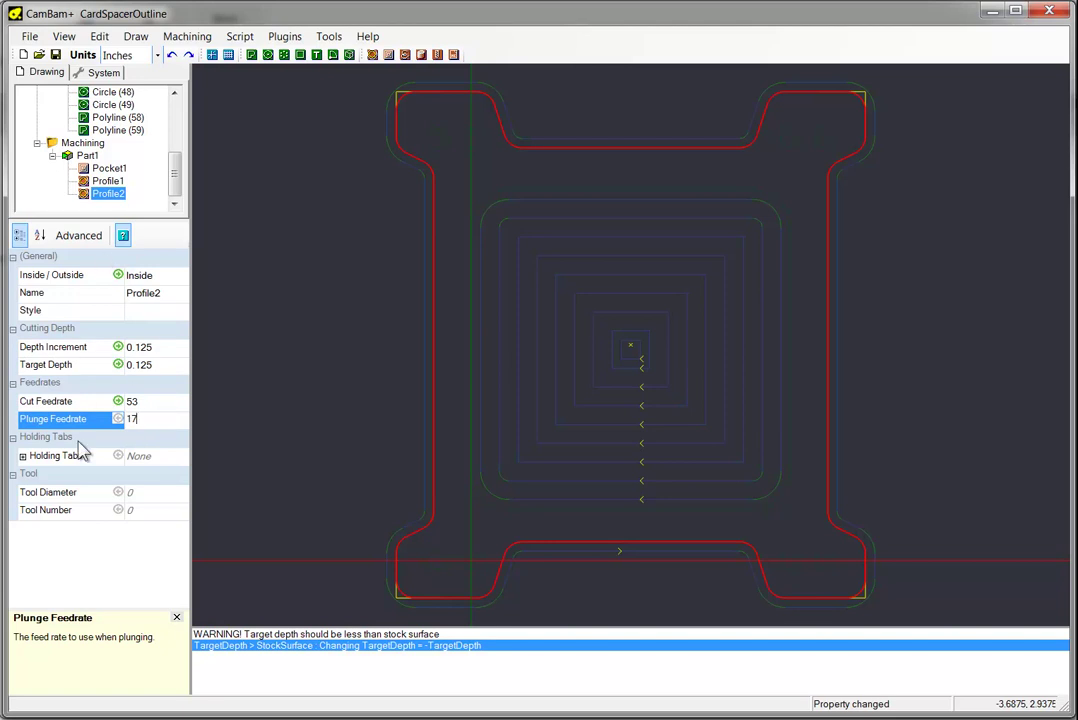
{"action": "left_click", "coordinate": [154, 495]}
{"action": "type", "text": ".25"}
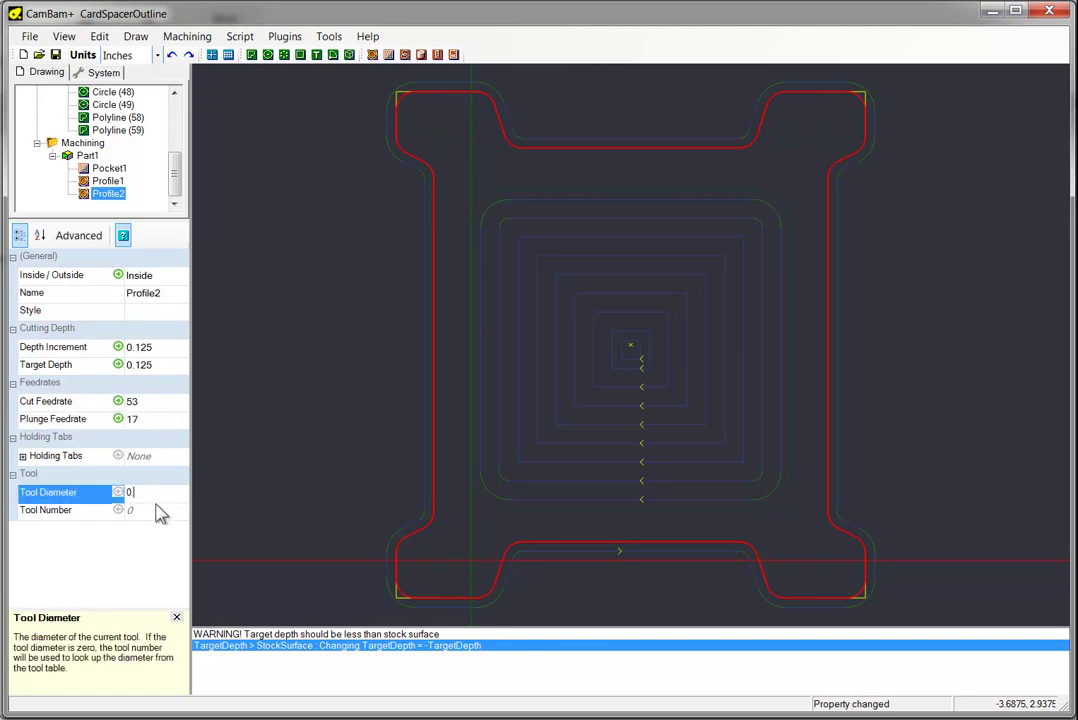
Step: In Profile2's advanced properties, set Cut Width to 0.75 and StepOver to 1
{"action": "left_click", "coordinate": [78, 236]}
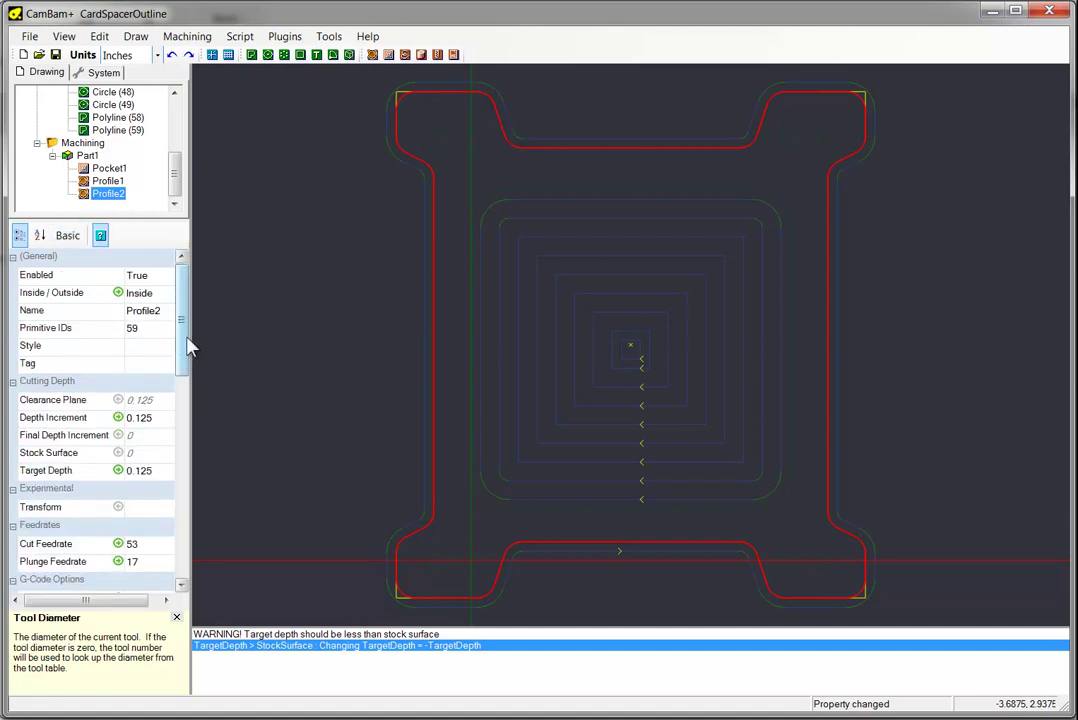
{"action": "left_click_drag", "start_coordinate": [182, 354], "coordinate": [165, 570]}
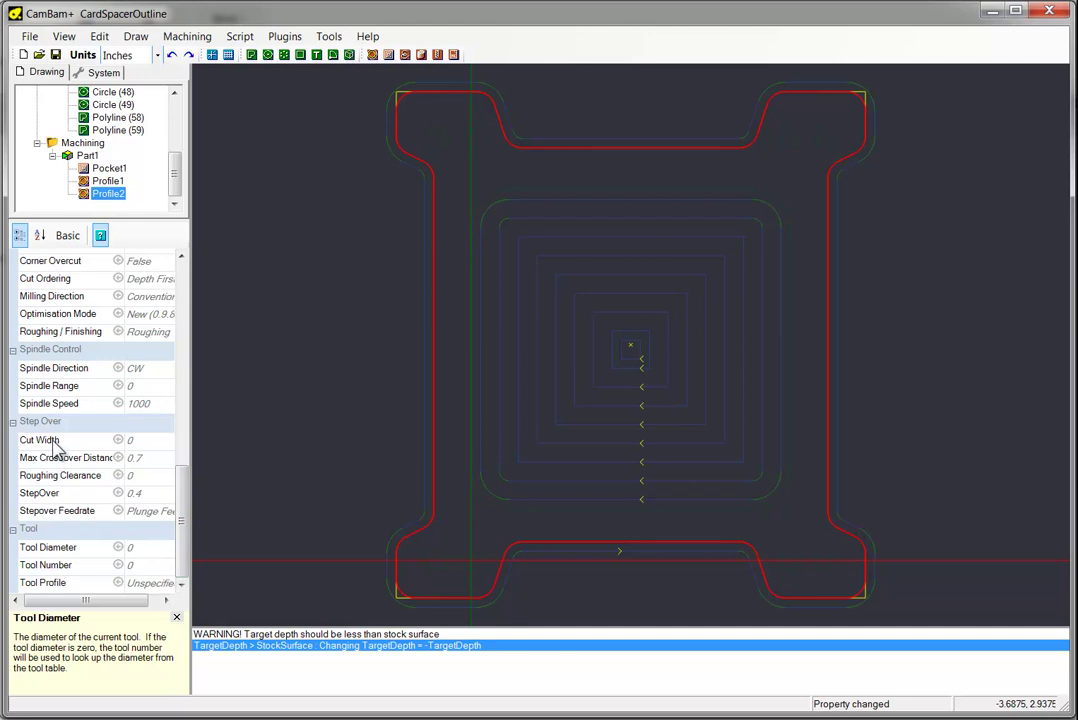
{"action": "left_click", "coordinate": [133, 442]}
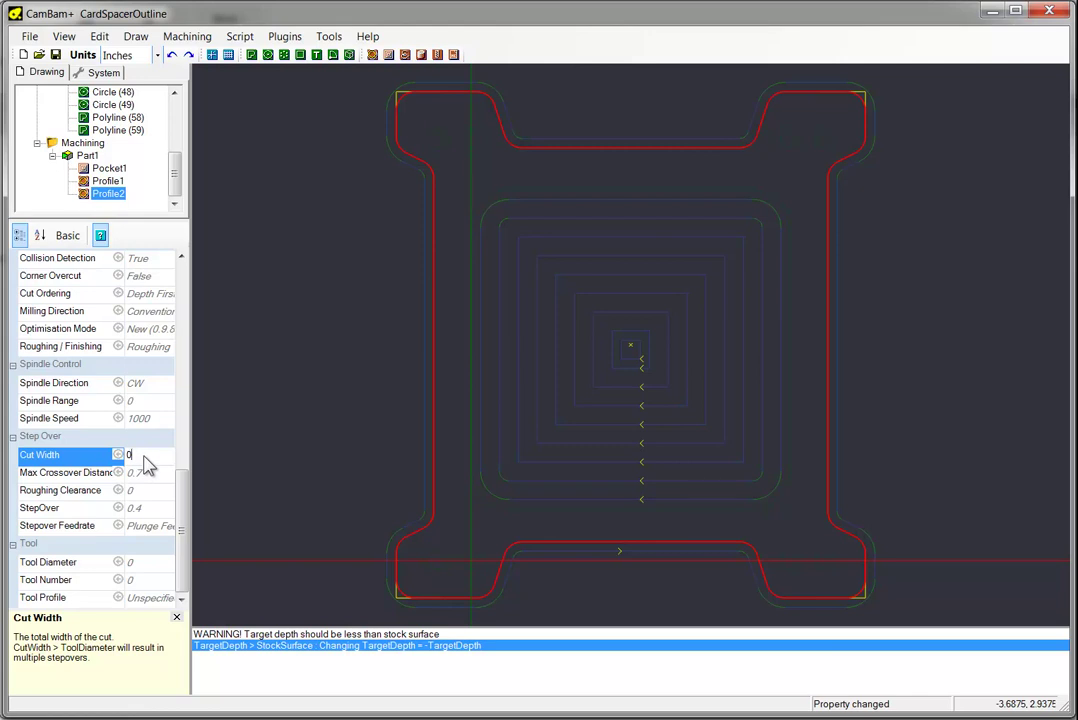
{"action": "type", "text": ".75"}
{"action": "left_click", "coordinate": [148, 508]}
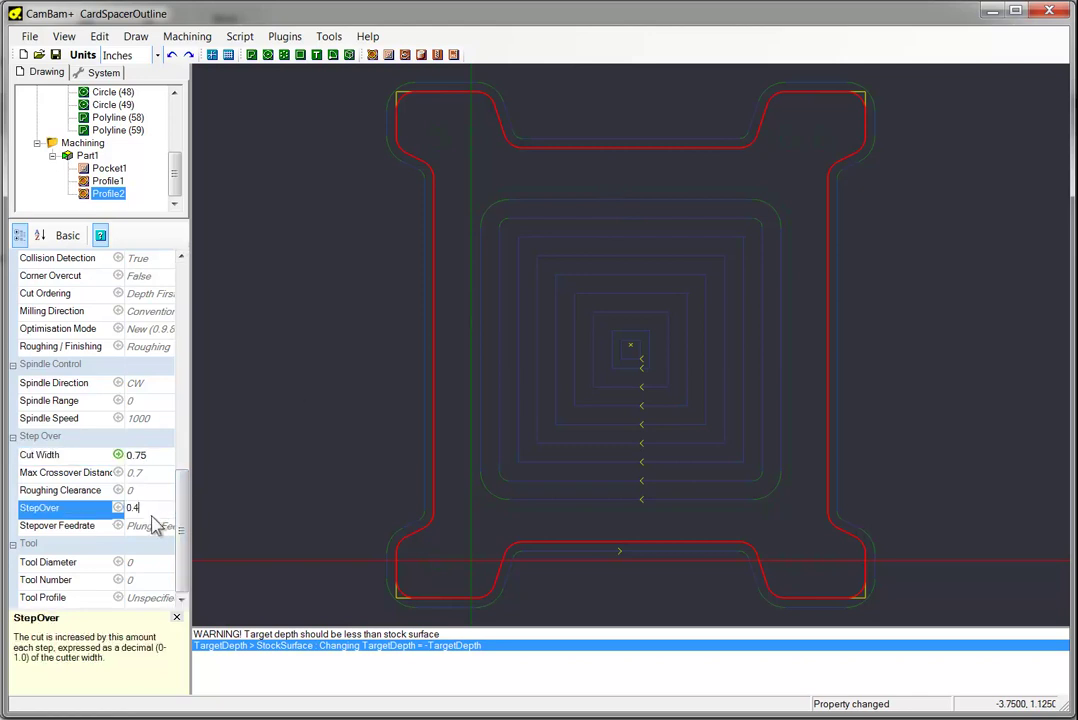
{"action": "key", "text": "BackSpace"}
{"action": "key", "text": "BackSpace"}
{"action": "key", "text": "BackSpace"}
{"action": "type", "text": "1"}
Step: Generate Profile2's toolpaths, dismissing the target-depth warning
{"action": "right_click", "coordinate": [110, 194]}
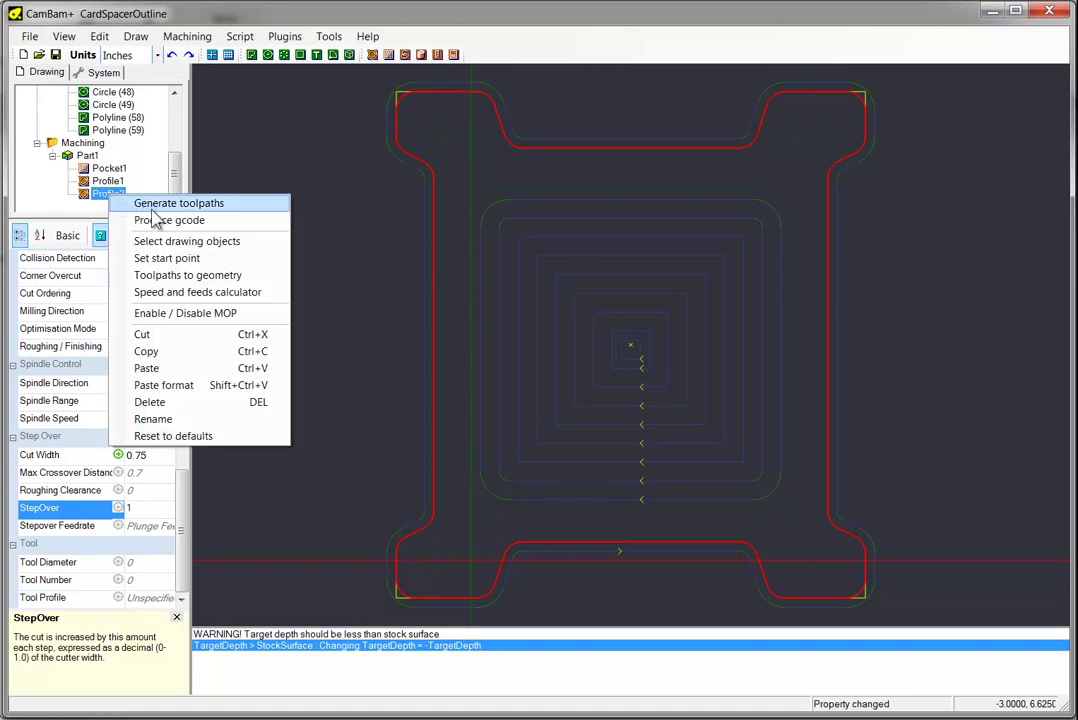
{"action": "left_click", "coordinate": [155, 205]}
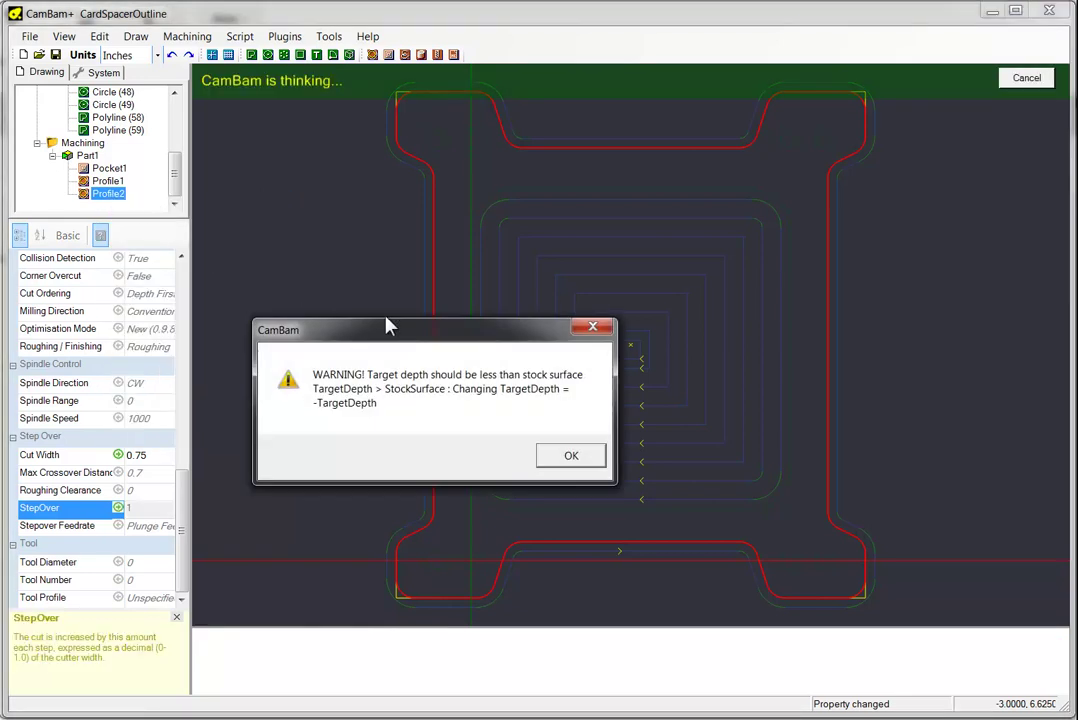
{"action": "left_click", "coordinate": [569, 456]}
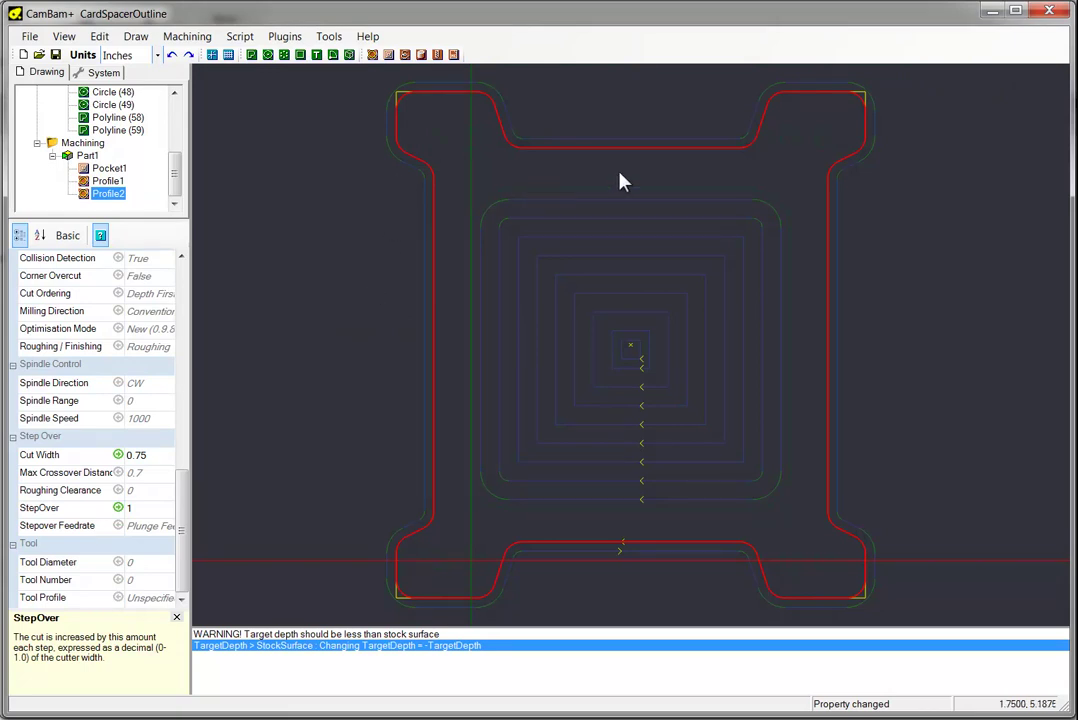
Step: Set Profile2's tool diameter to 0.25 and regenerate its toolpaths
{"action": "left_click", "coordinate": [145, 566]}
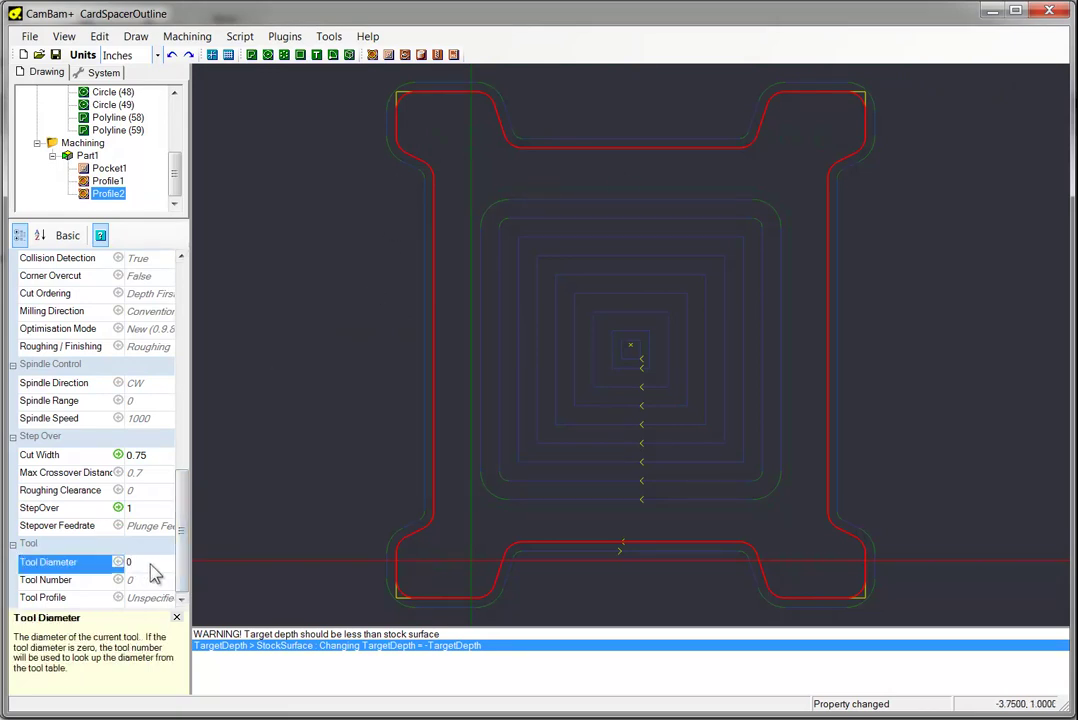
{"action": "type", "text": ".25"}
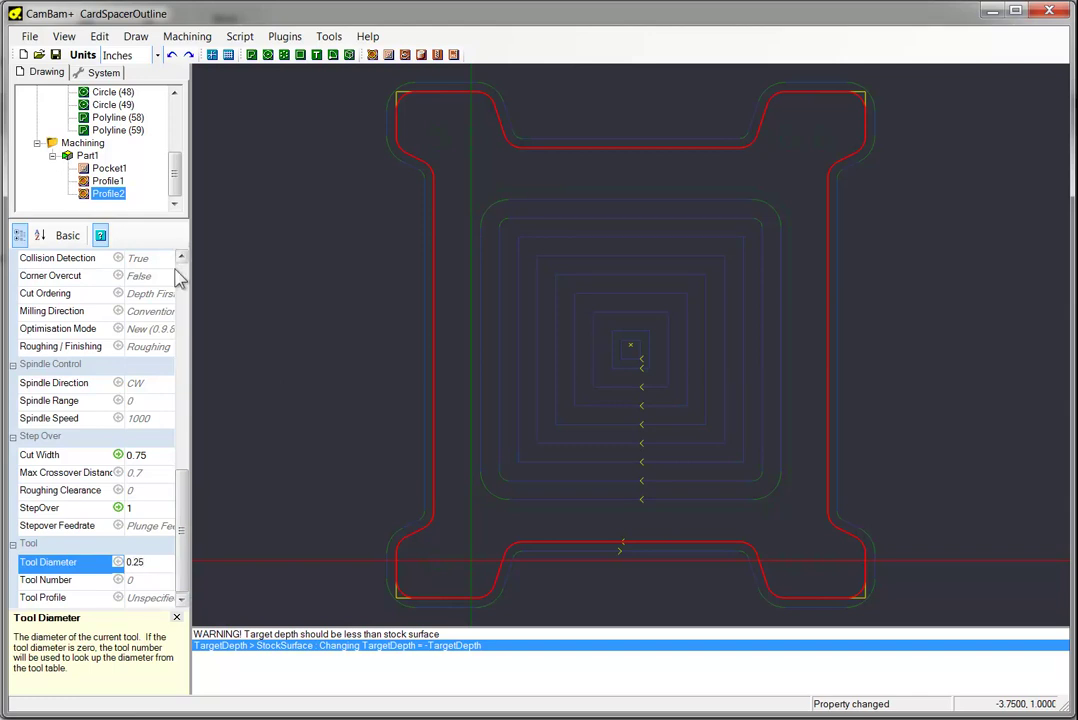
{"action": "right_click", "coordinate": [110, 199]}
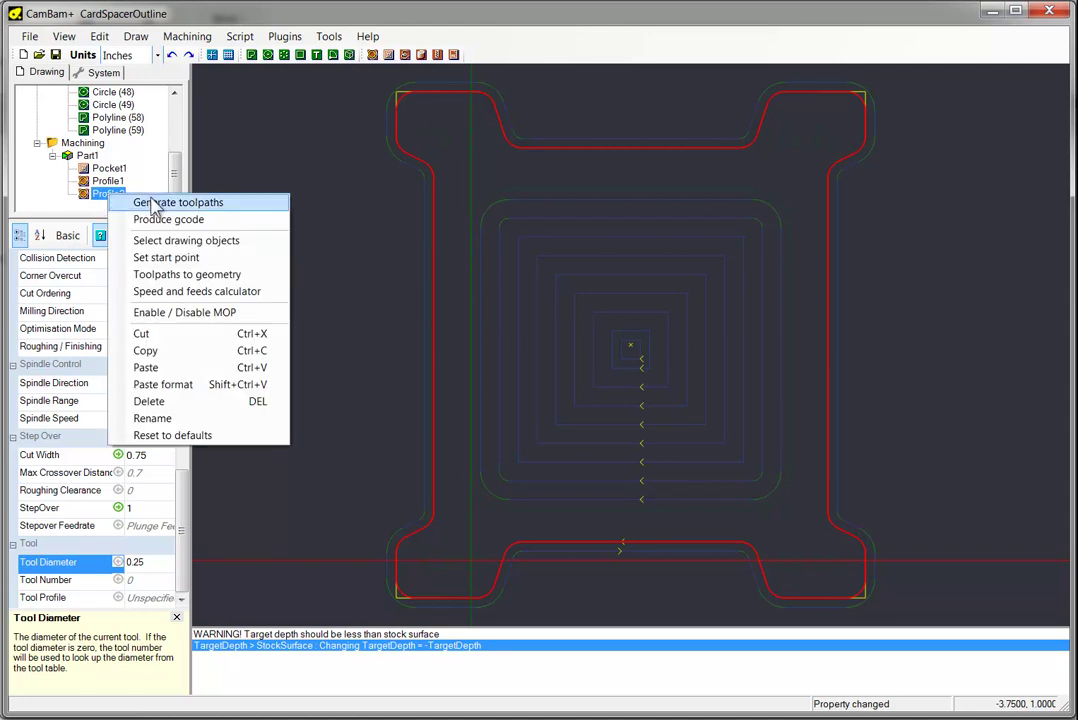
{"action": "left_click", "coordinate": [150, 202]}
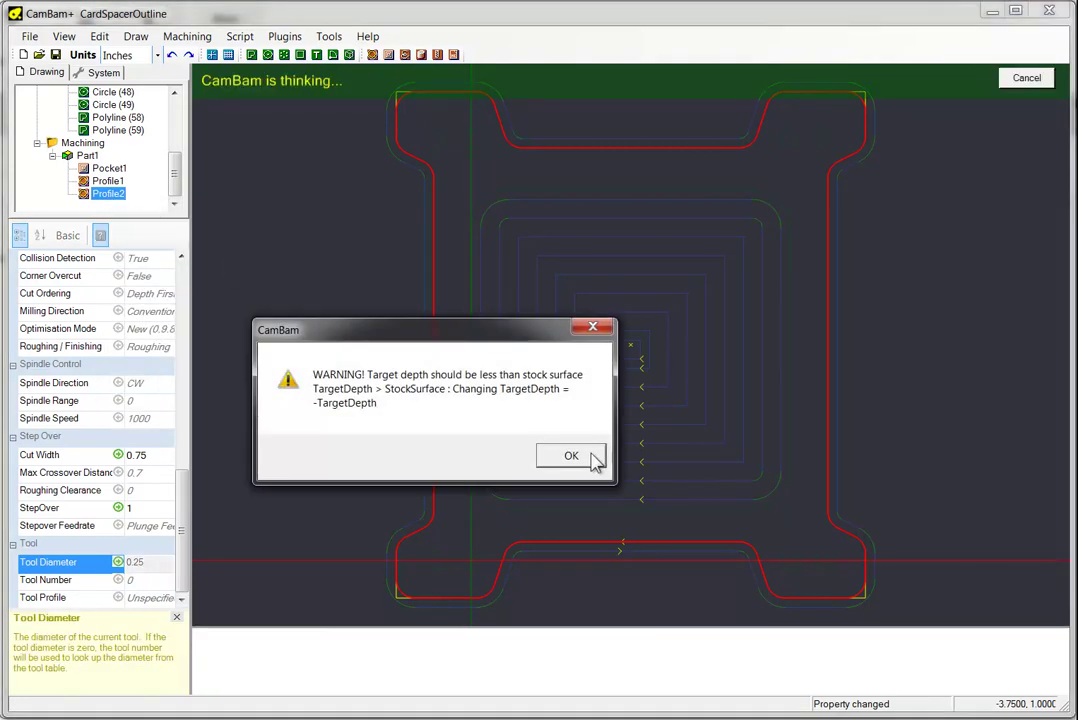
{"action": "left_click", "coordinate": [591, 457]}
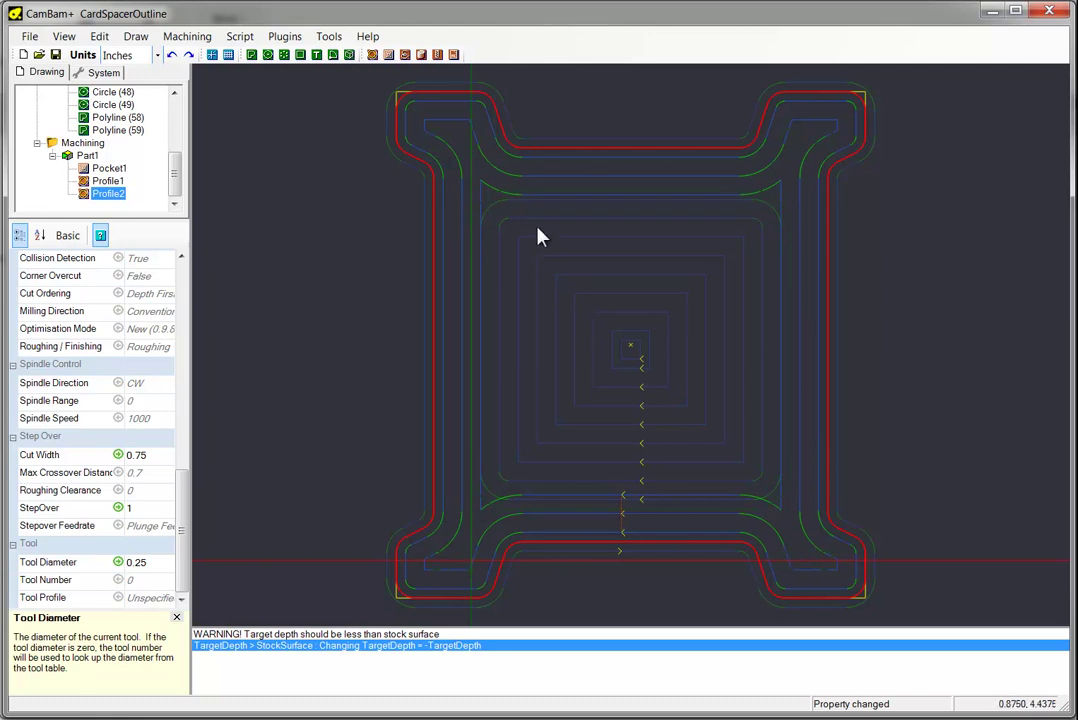
Step: Produce G-code for Part1, saving it over the existing CamBamCardSpacer.nc
{"action": "left_click", "coordinate": [76, 143]}
{"action": "left_click", "coordinate": [84, 156]}
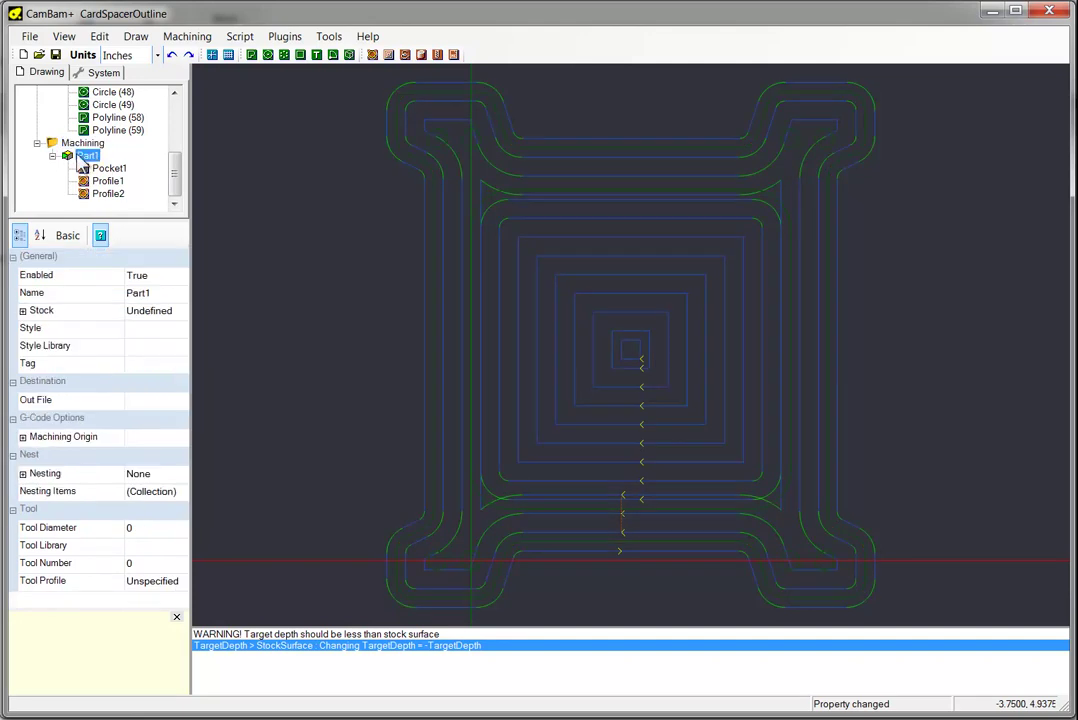
{"action": "right_click", "coordinate": [87, 156]}
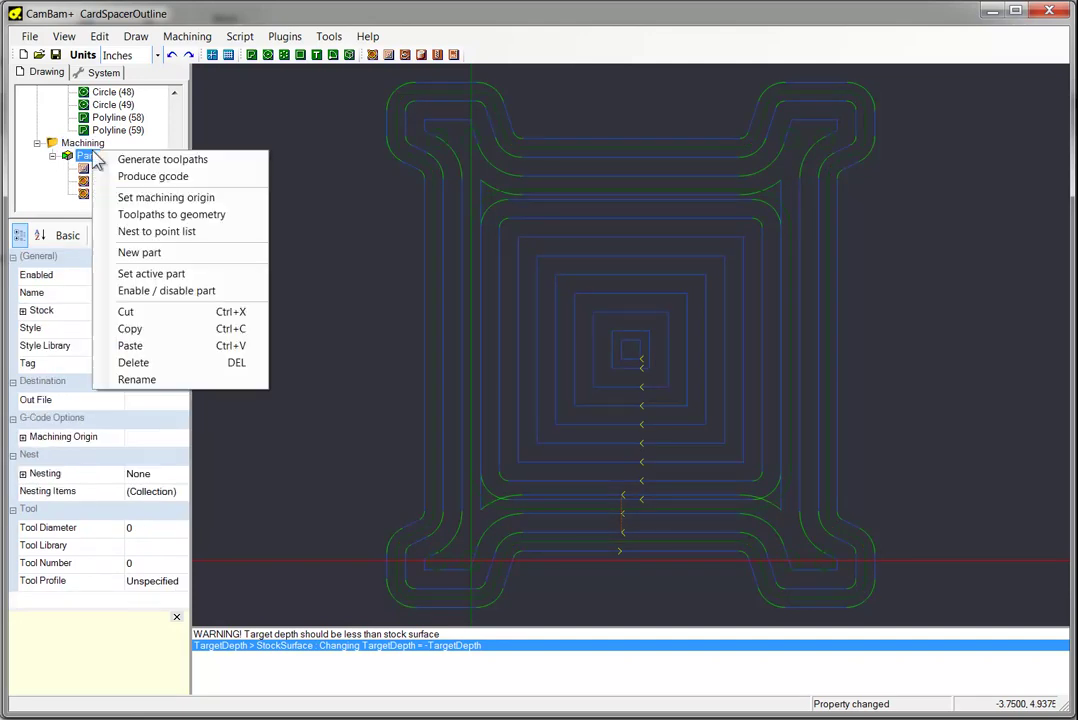
{"action": "left_click", "coordinate": [150, 178]}
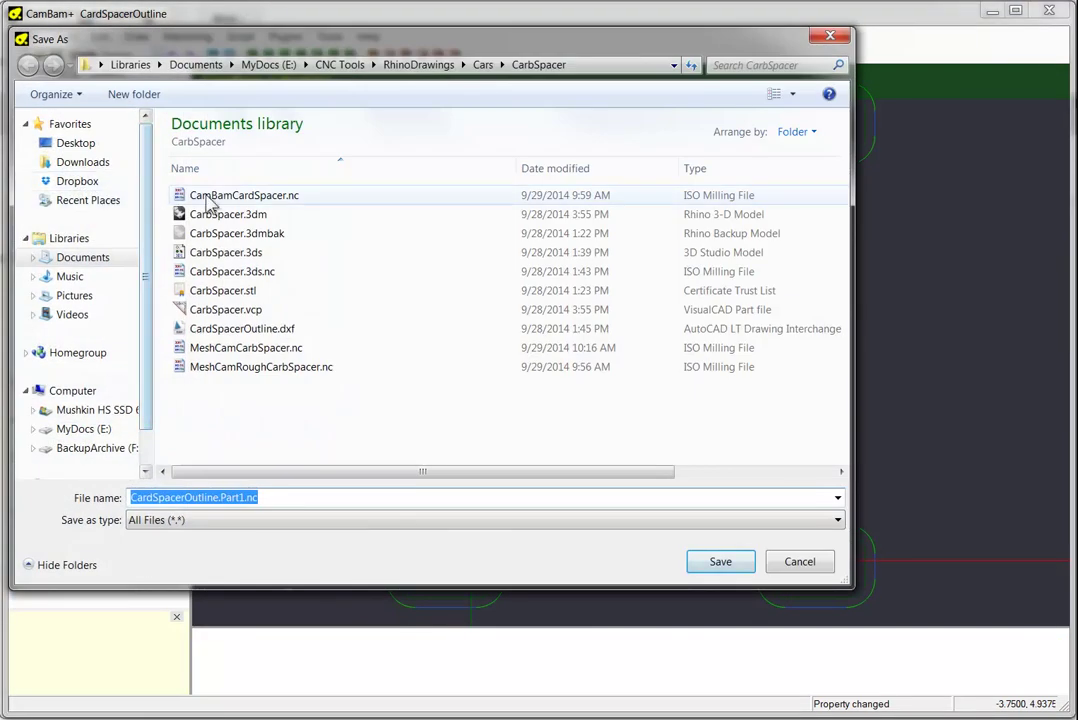
{"action": "left_click", "coordinate": [210, 197]}
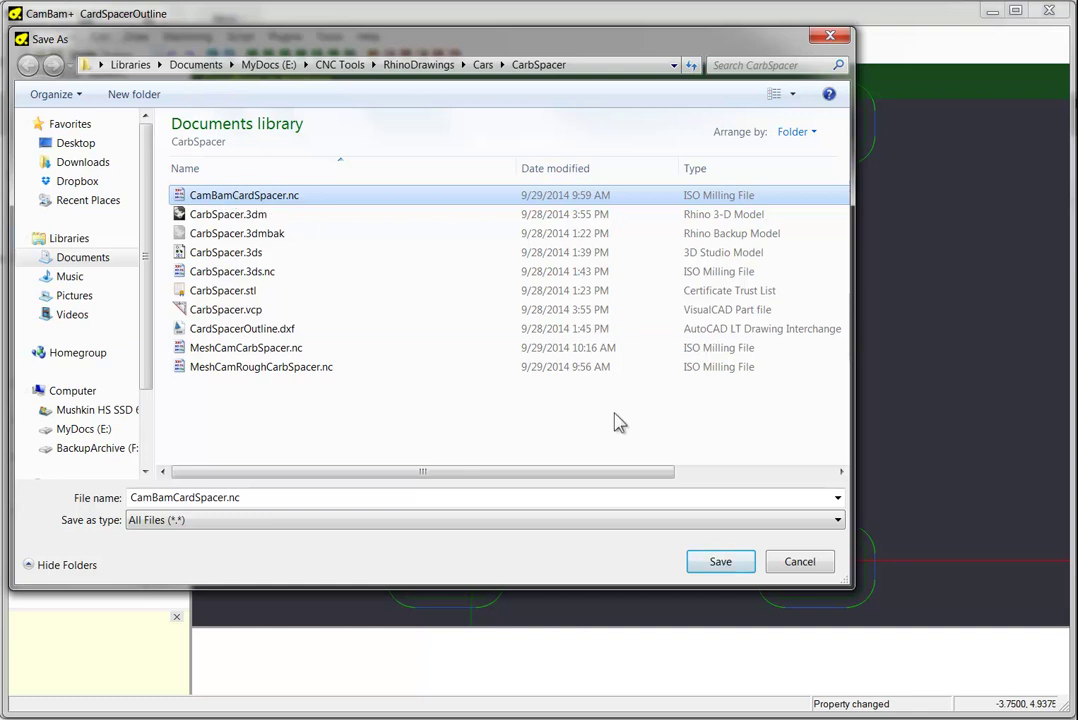
{"action": "left_click", "coordinate": [731, 567]}
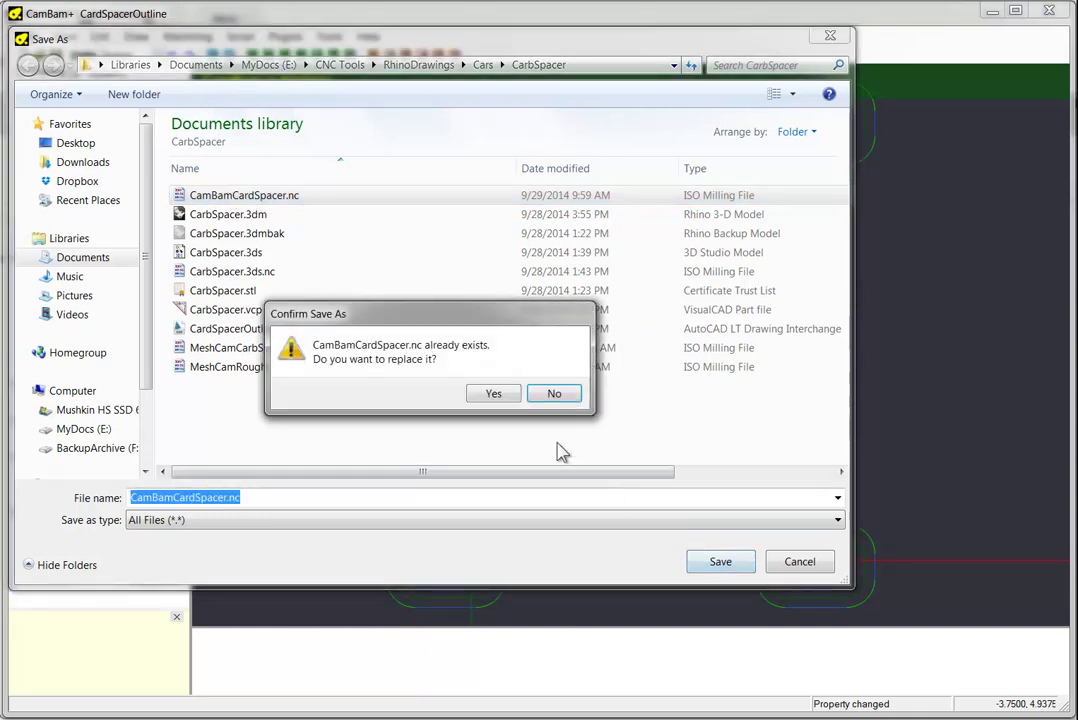
{"action": "left_click", "coordinate": [494, 394]}
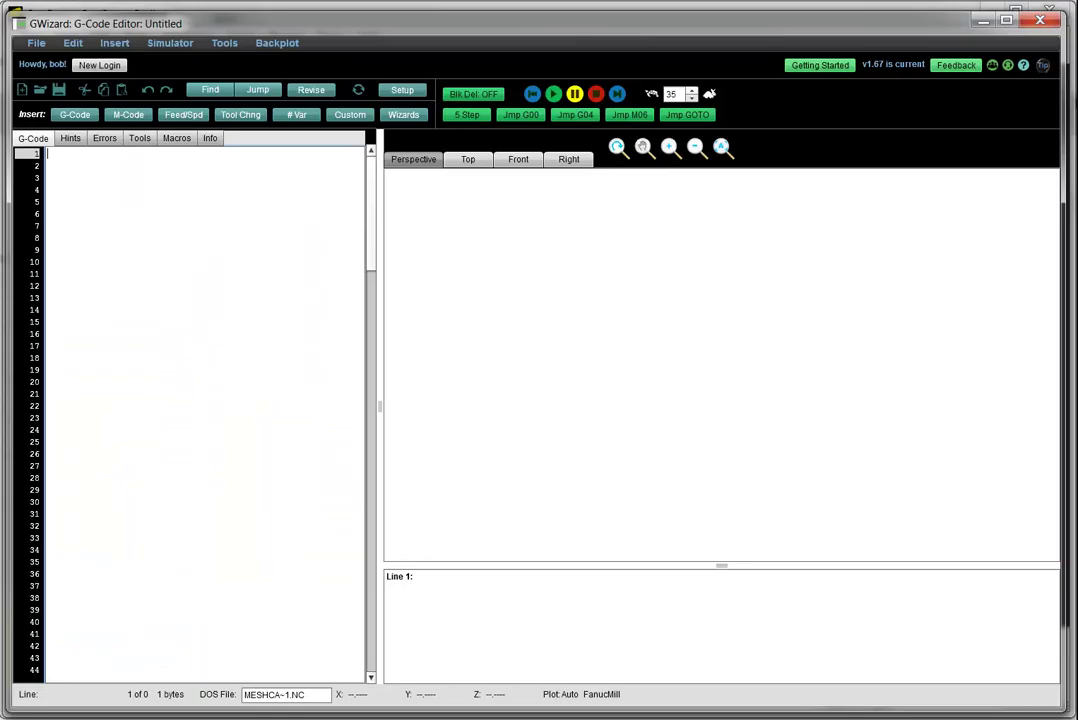
Step: Load CamBamCardSpacer.nc from recent files in GWizard and orbit its 3D backplot
{"action": "left_click", "coordinate": [32, 43]}
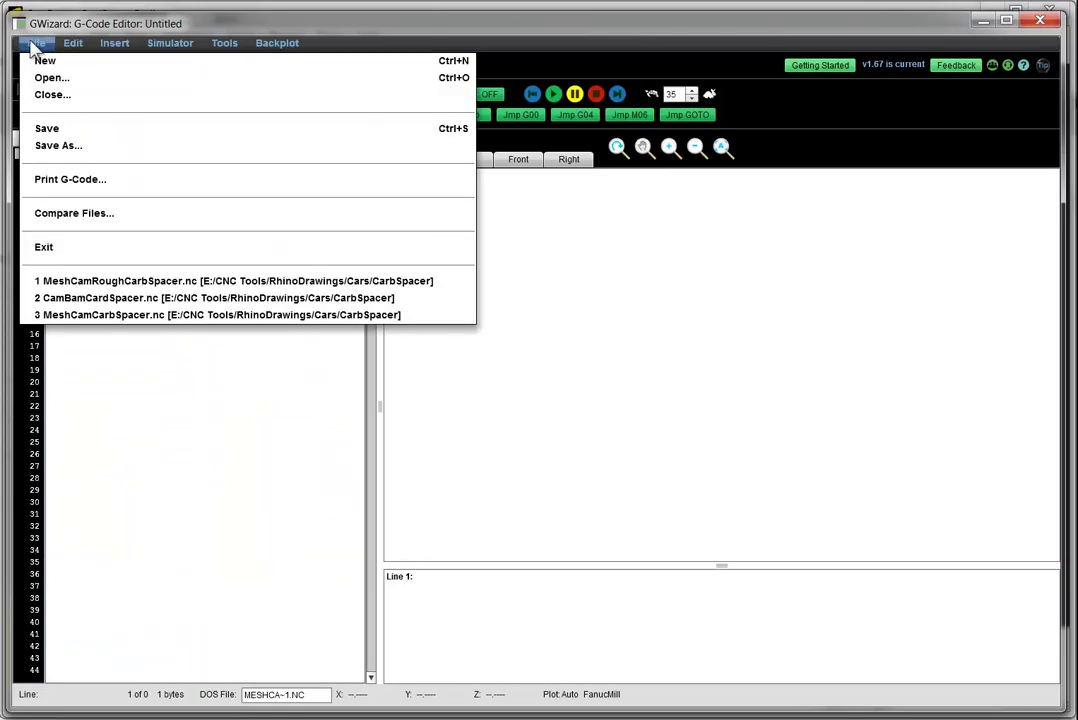
{"action": "left_click", "coordinate": [92, 298]}
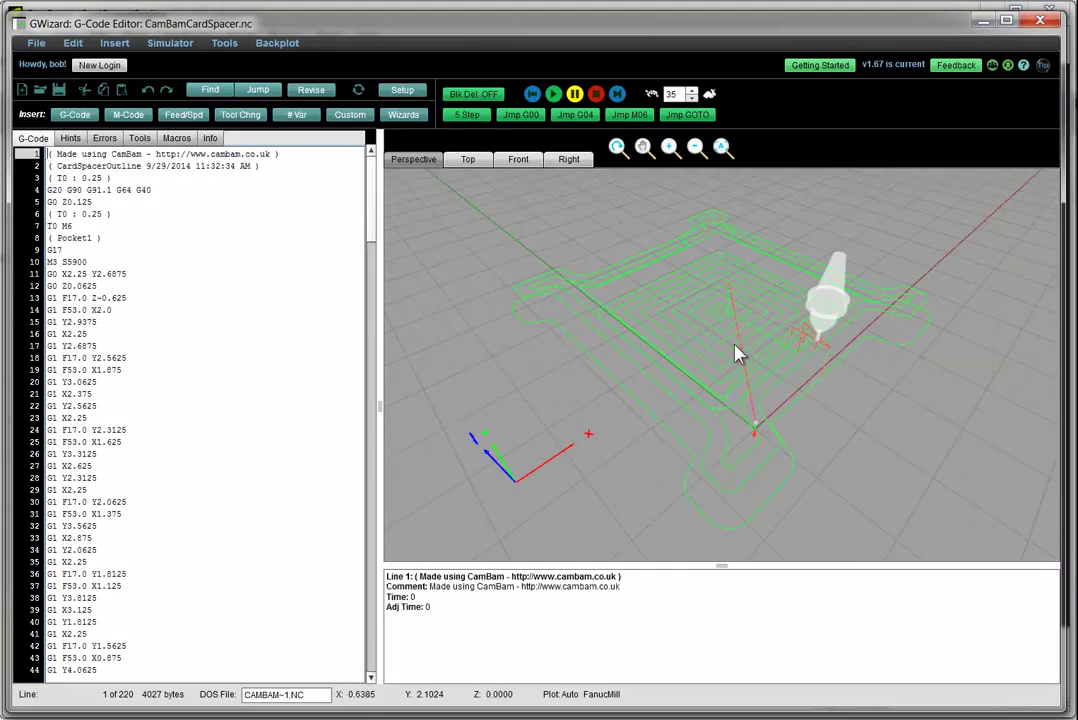
{"action": "left_click_drag", "start_coordinate": [850, 453], "coordinate": [845, 396]}
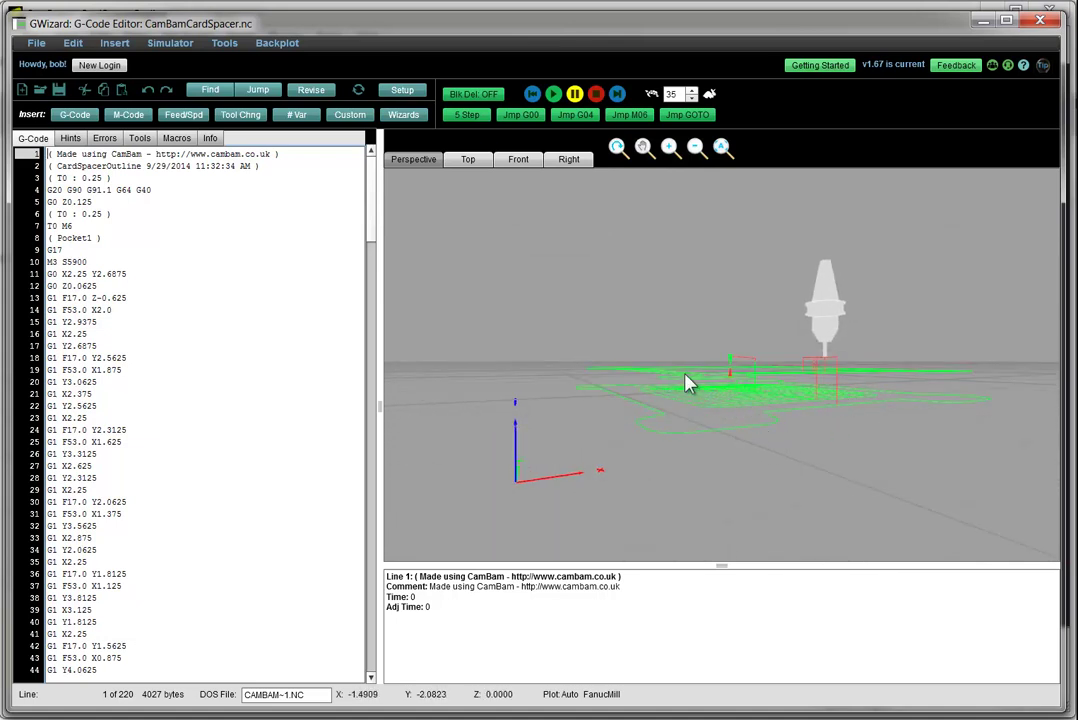
{"action": "left_click_drag", "start_coordinate": [830, 440], "coordinate": [845, 515]}
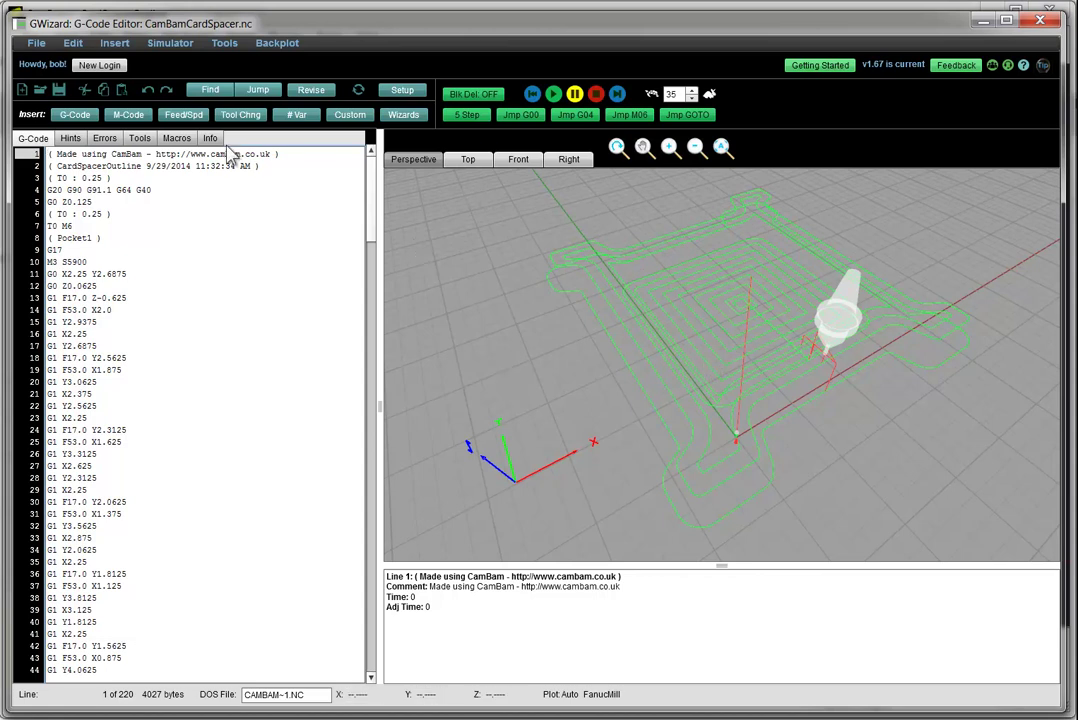
Step: Display the Info statistics showing axis extents, feeds and speeds, and 3:51.7 run time
{"action": "left_click", "coordinate": [212, 139]}
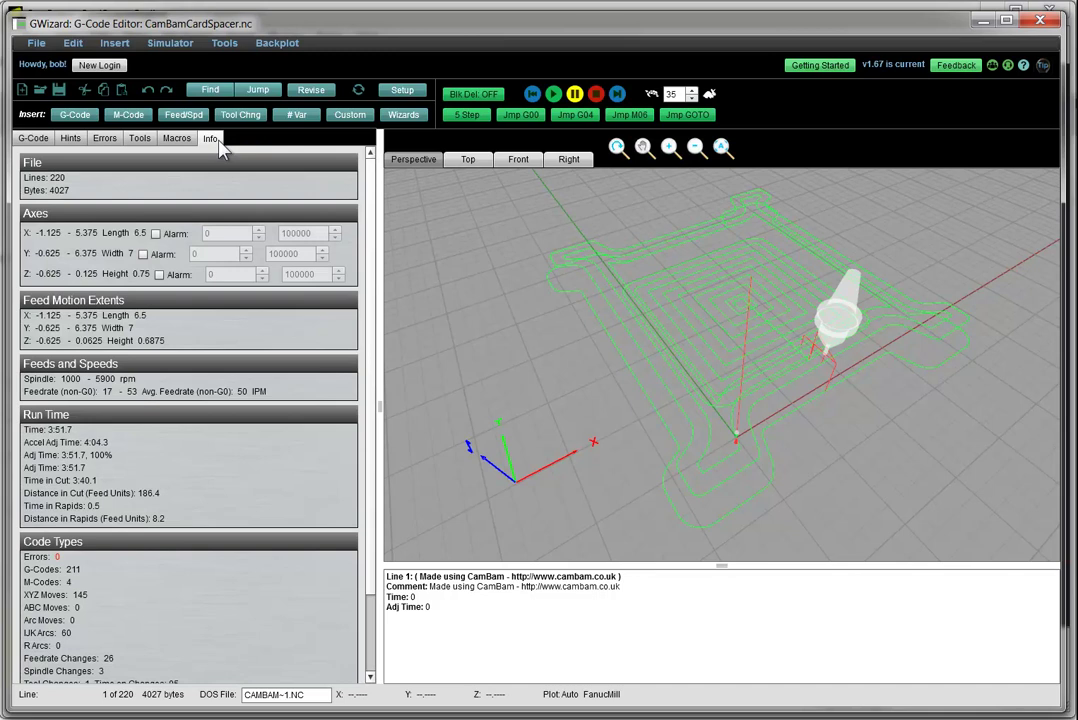